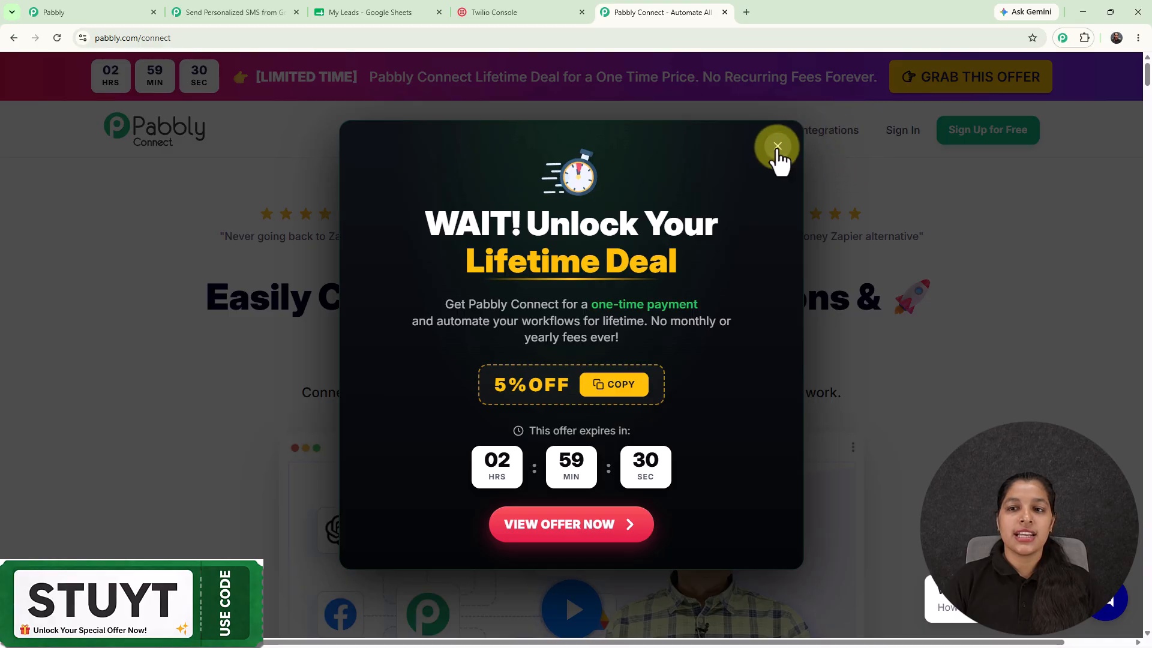
# - In the Send Personalized SMS from Google Sheets in Real Time workflow, connect a Google Sheets trigger with the New or Updated Spreadsheet Row event
pyautogui.click(778, 146)
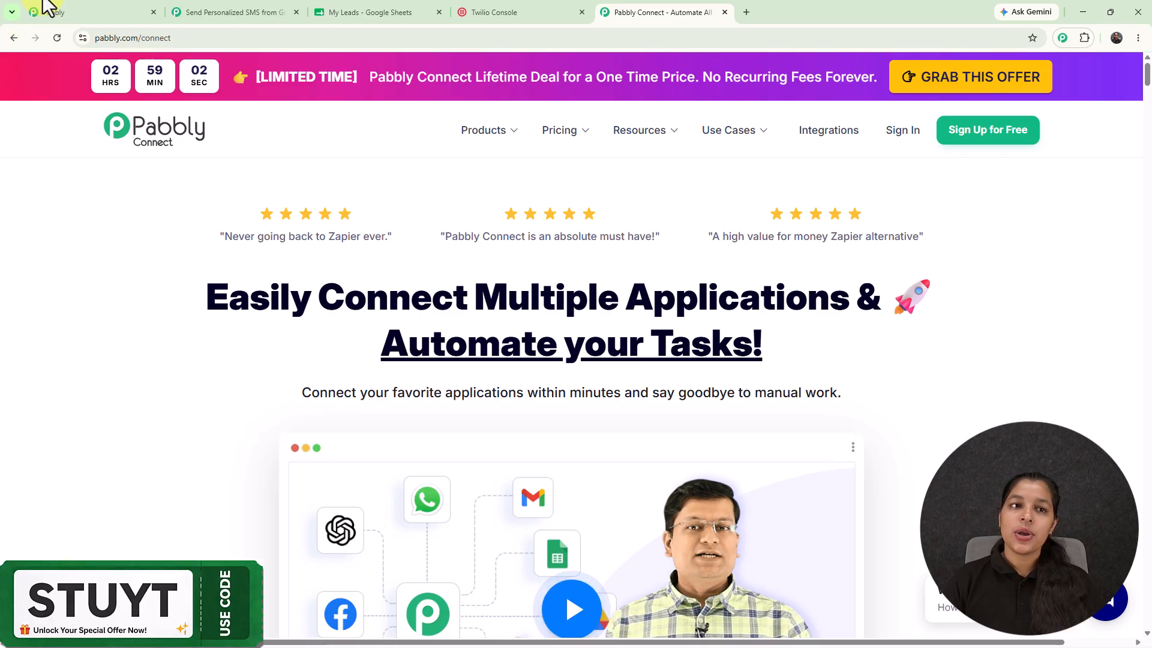
pyautogui.click(269, 9)
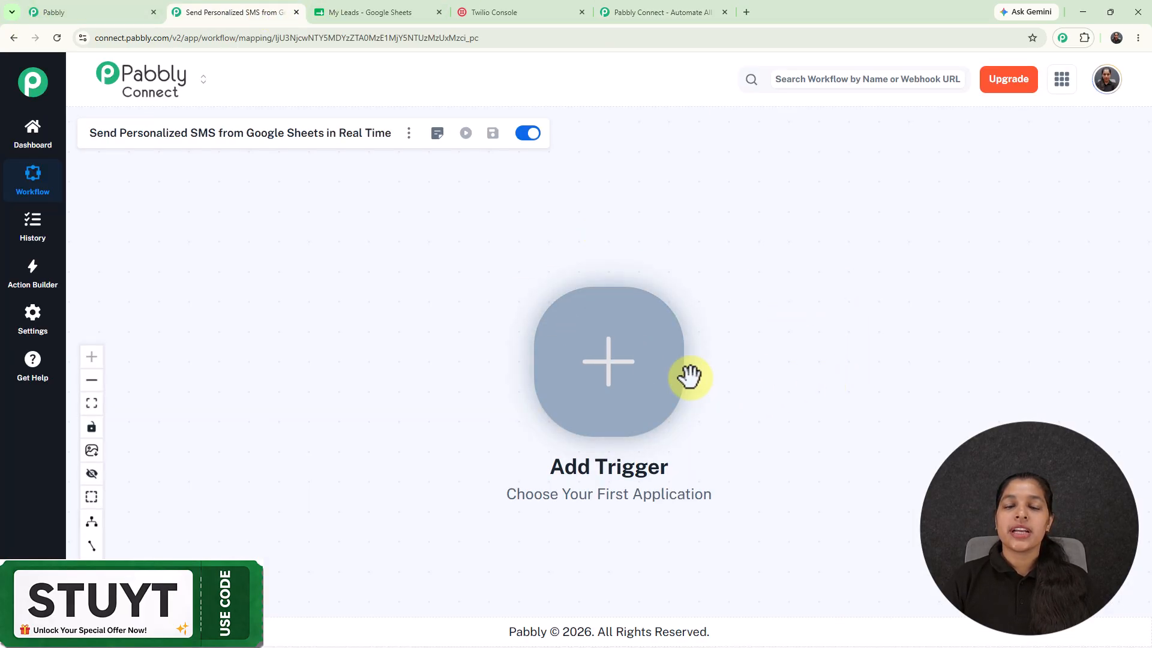
pyautogui.click(602, 411)
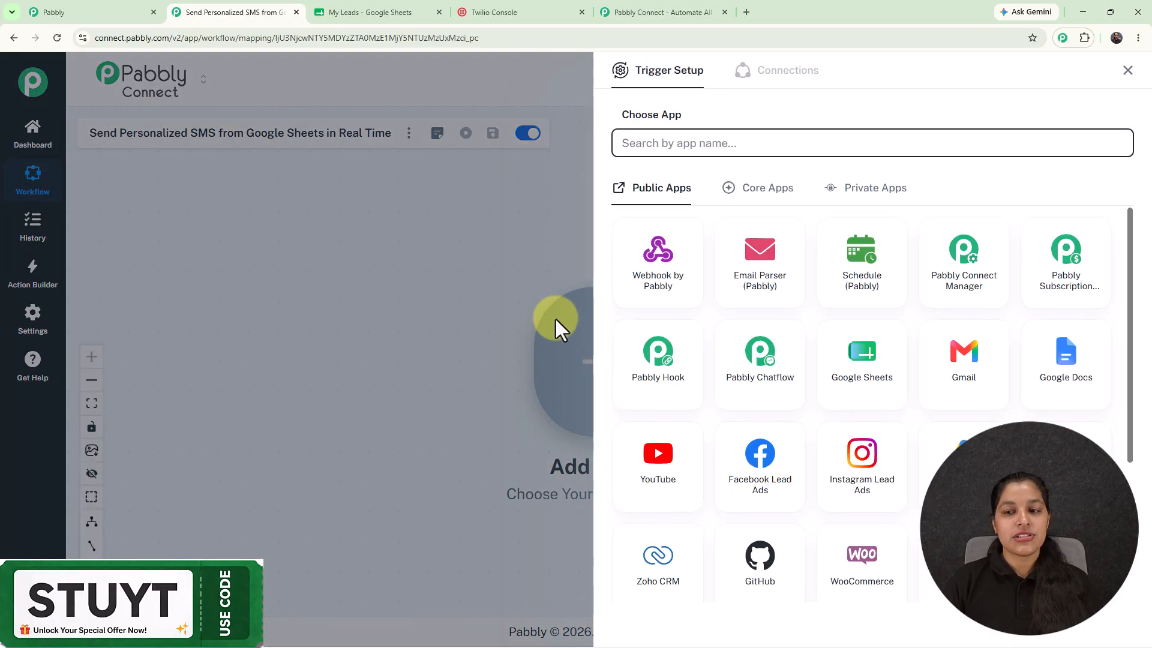
pyautogui.click(891, 392)
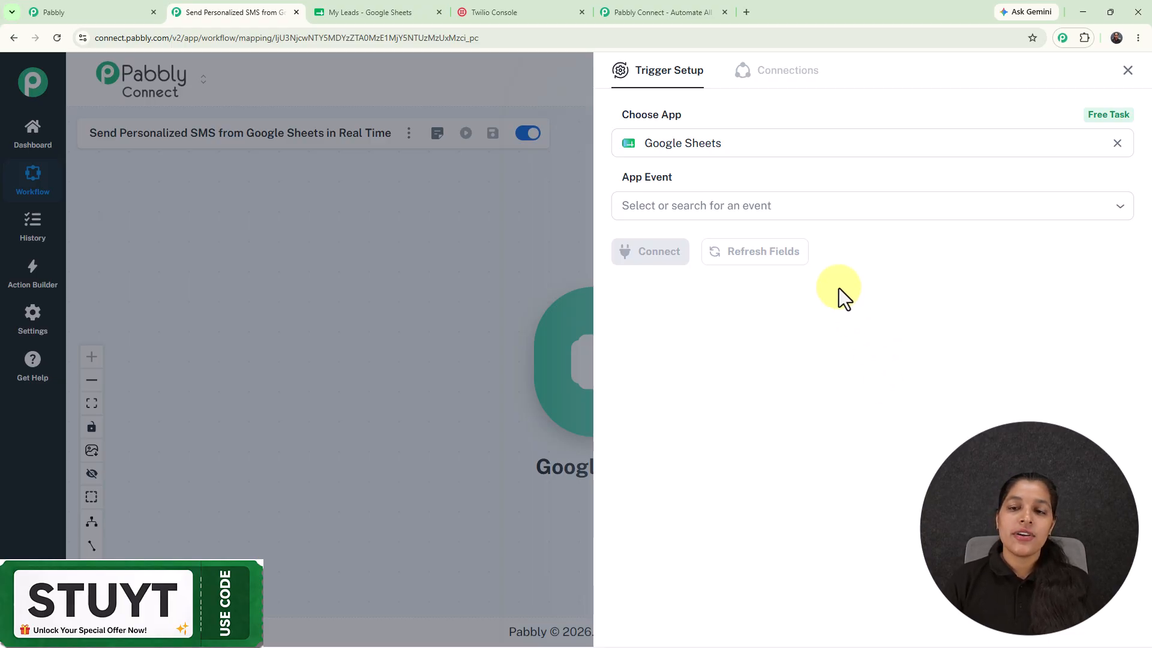
pyautogui.click(810, 211)
pyautogui.click(807, 246)
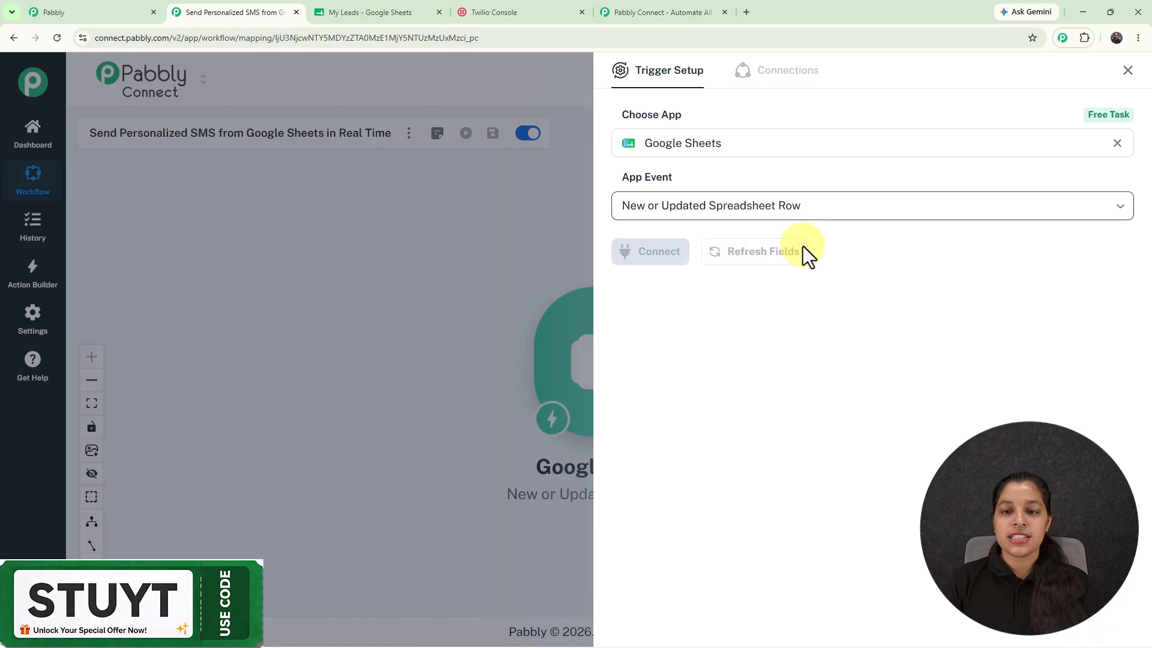
pyautogui.click(666, 253)
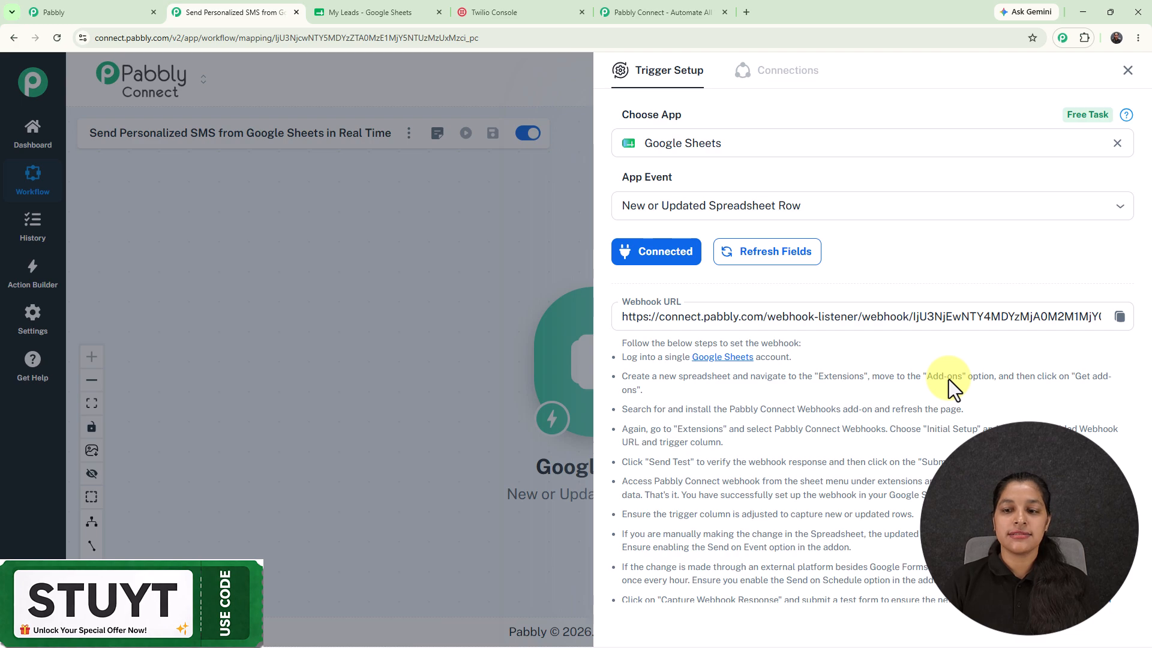
# - Copy the Google Sheets trigger's webhook URL and switch to the My Leads spreadsheet
pyautogui.scroll(-3, 949, 379)
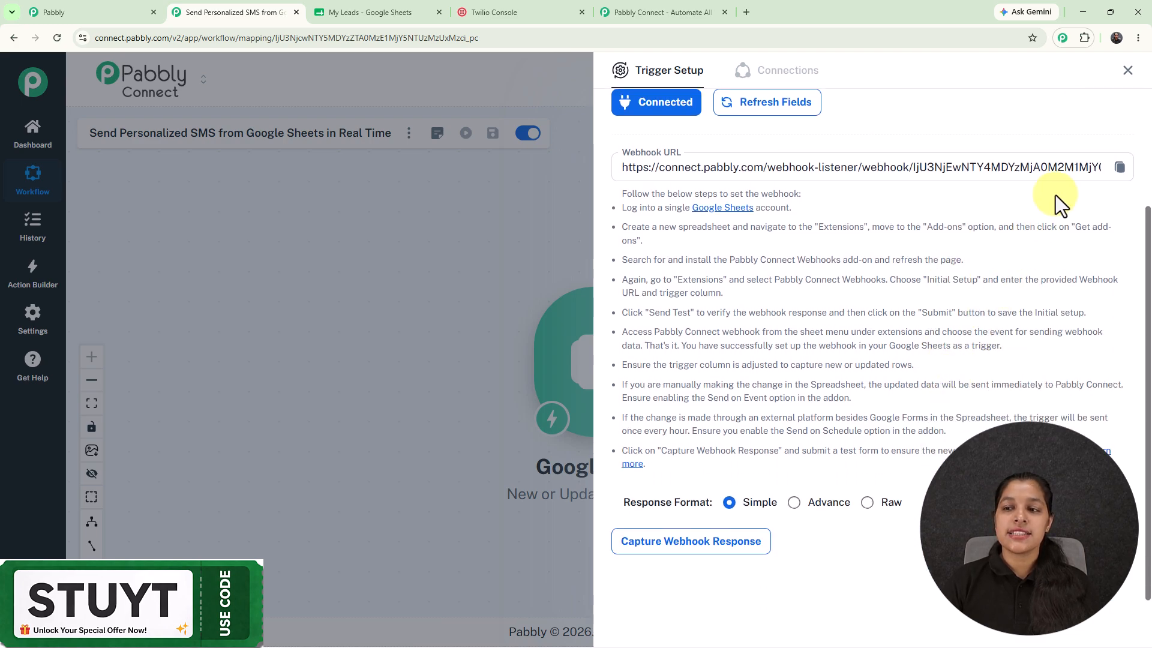
pyautogui.click(1120, 167)
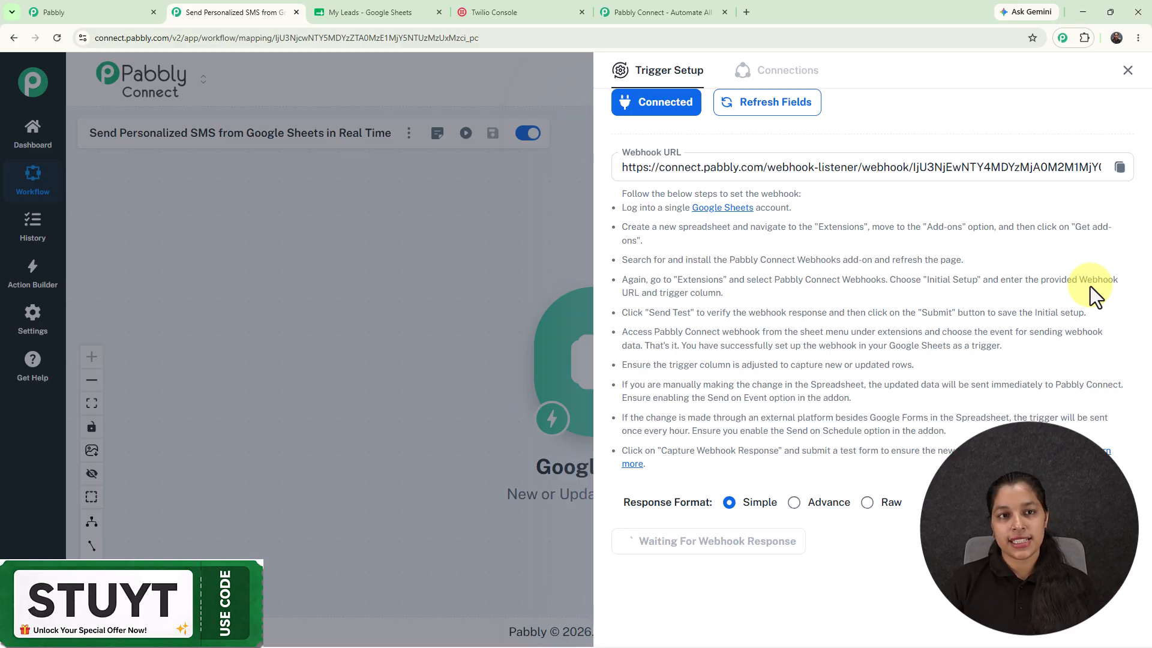
pyautogui.click(362, 12)
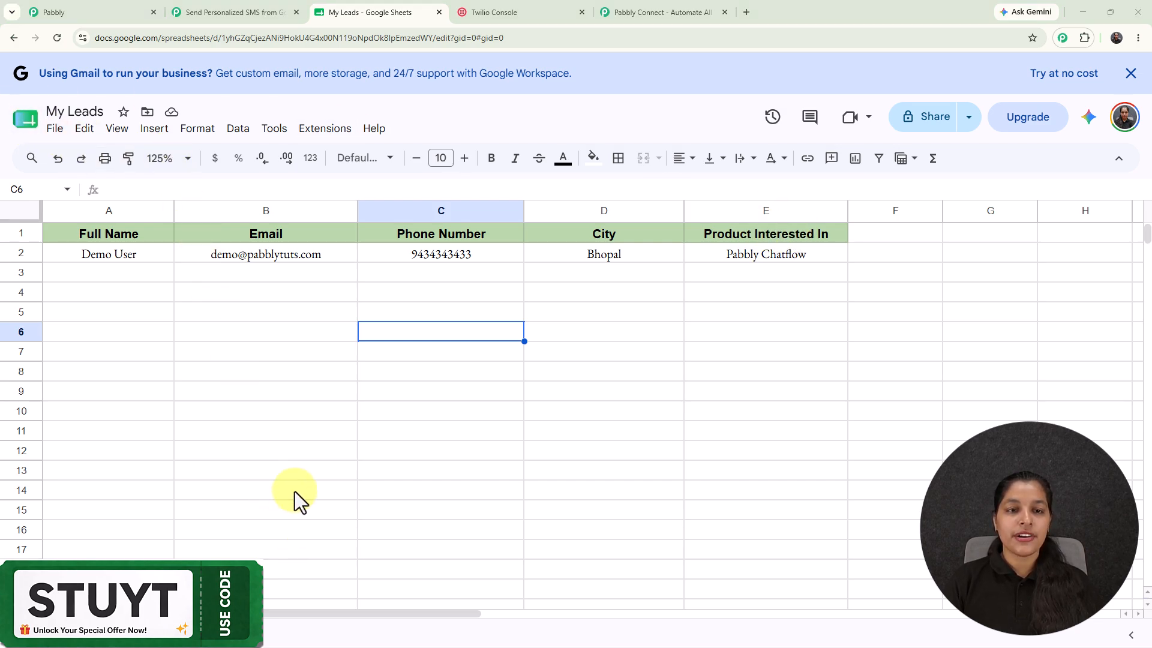
# - Look up the Pabbly Connect Webhooks add-on in the Google Workspace Marketplace, then close the marketplace
pyautogui.click(307, 136)
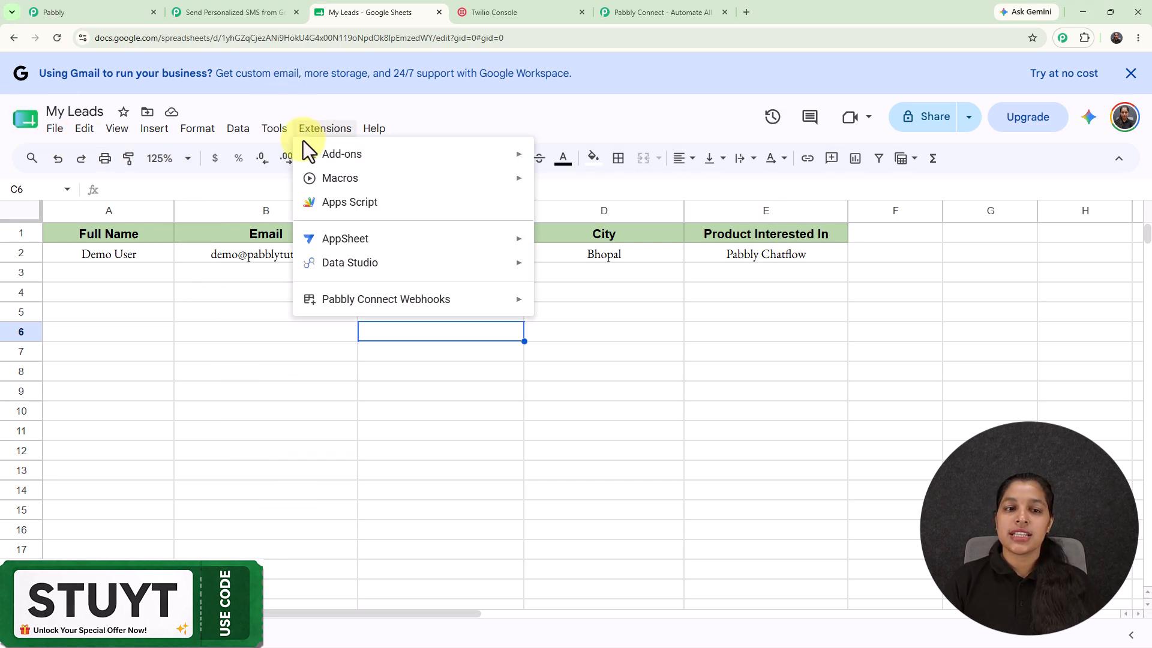
pyautogui.click(612, 167)
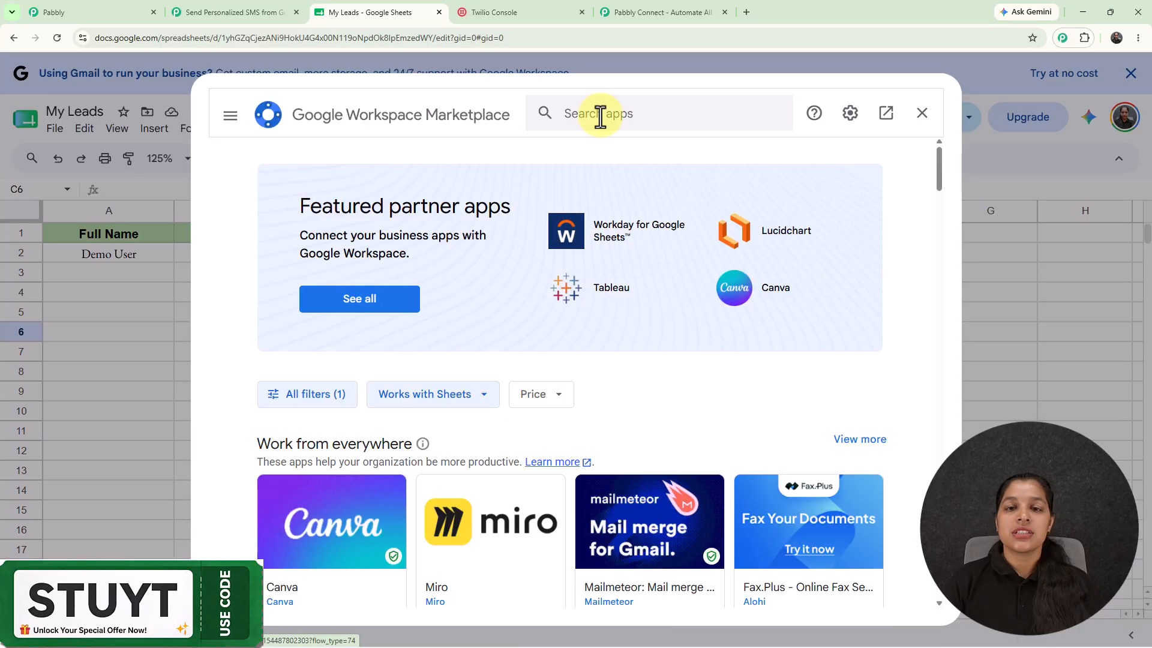
pyautogui.click(600, 114)
pyautogui.write('p')
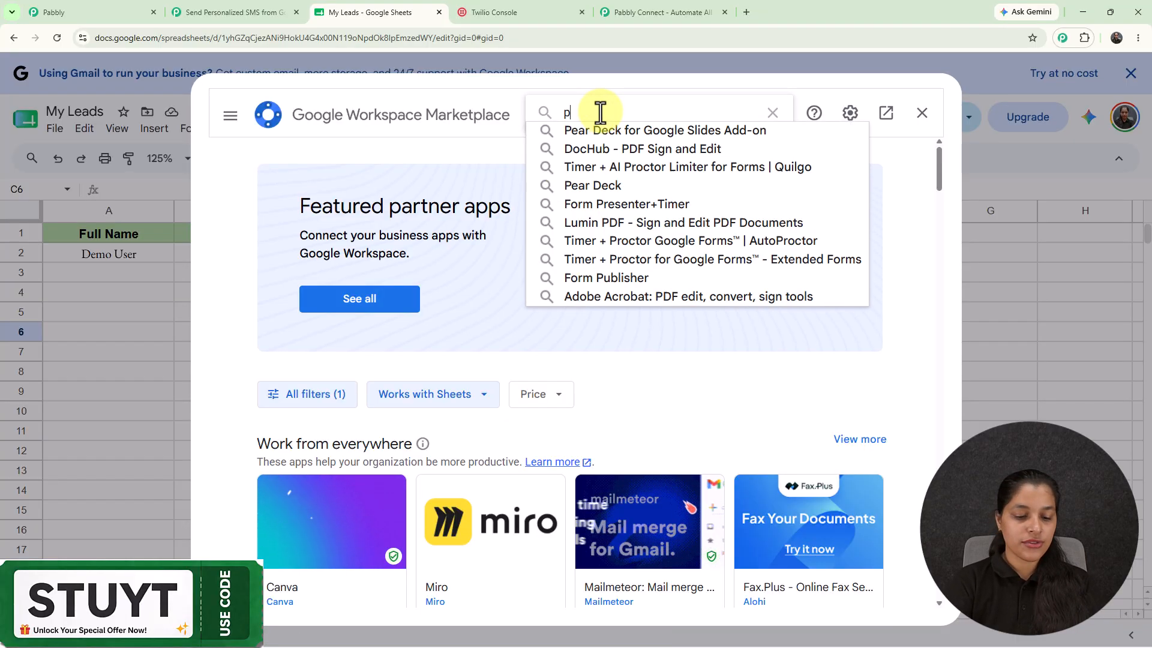
pyautogui.write('abb')
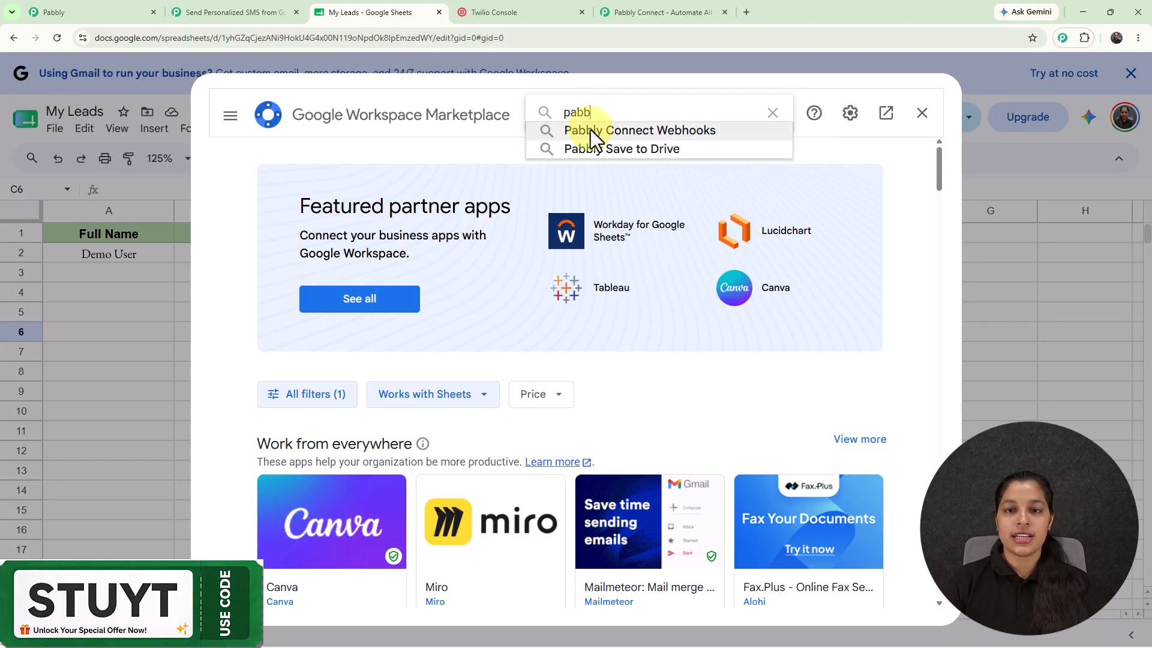
pyautogui.click(590, 129)
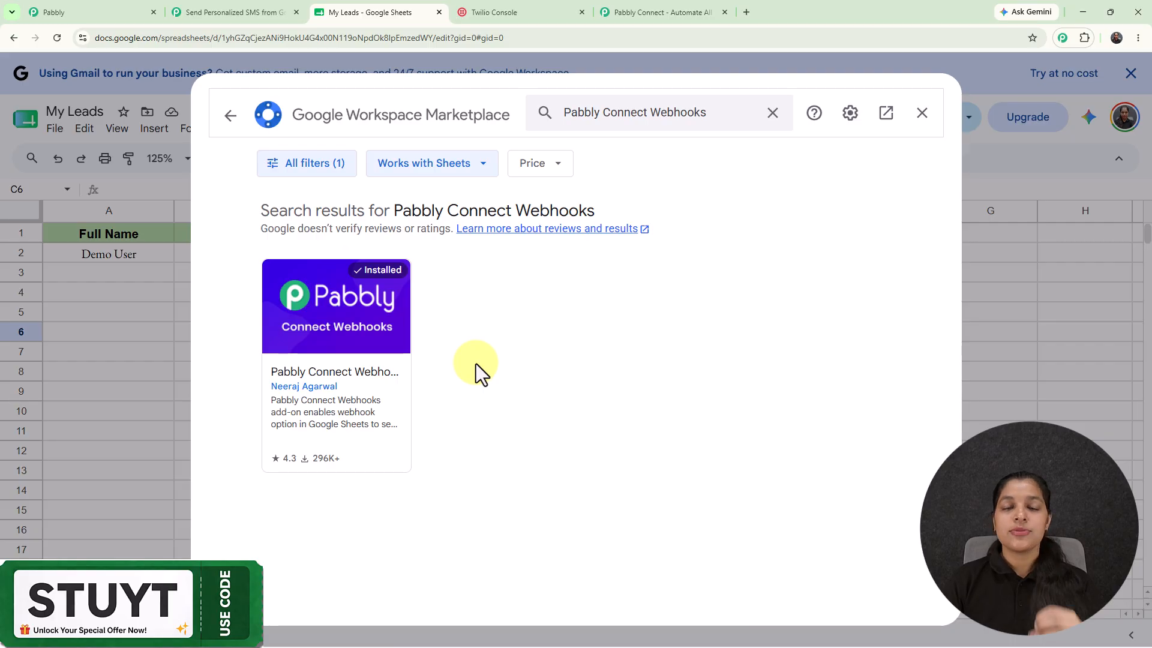
pyautogui.click(916, 118)
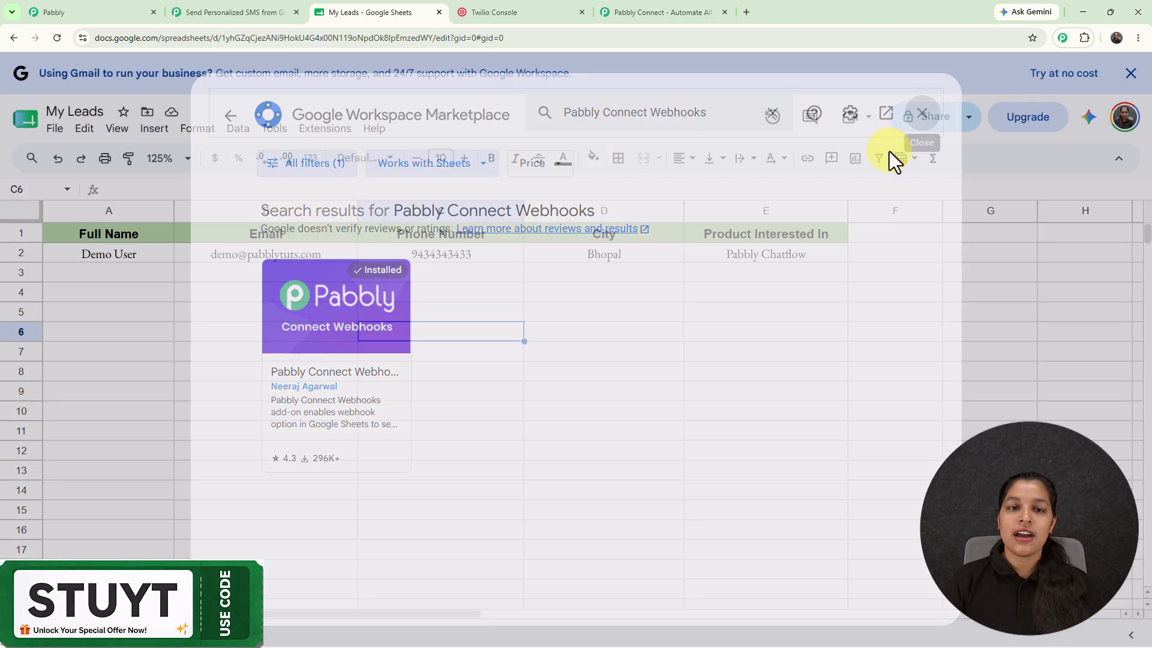
# - Submit the Pabbly Connect Webhooks initial setup for Sheet1 with the copied webhook URL and trigger column E
pyautogui.click(334, 134)
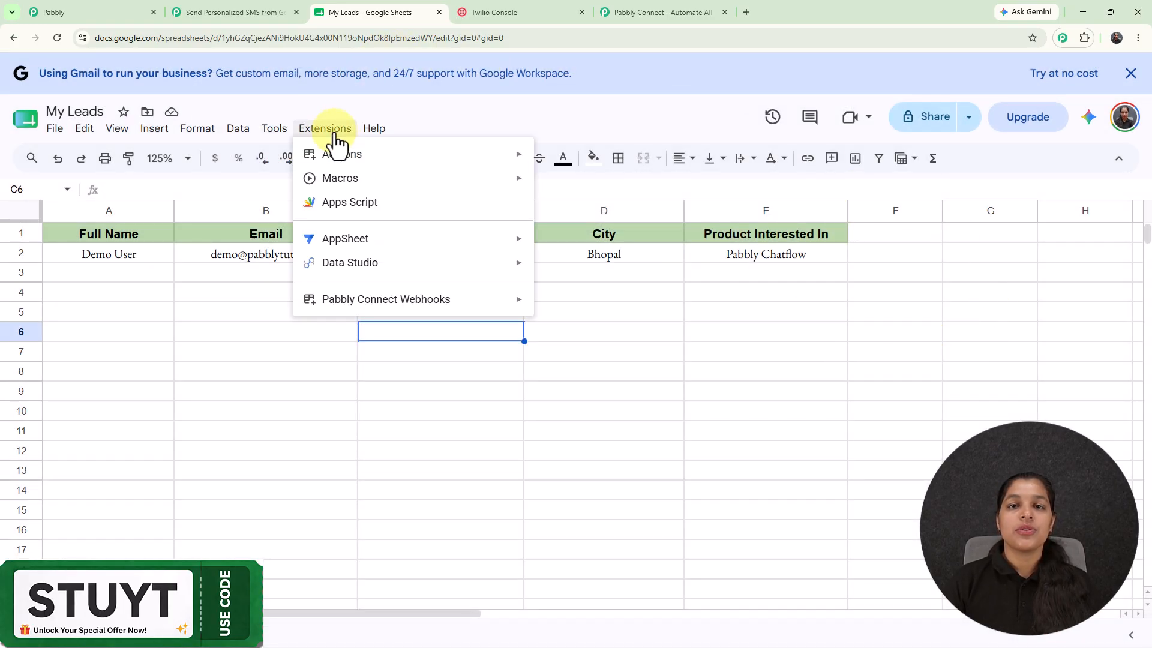
pyautogui.moveTo(404, 309)
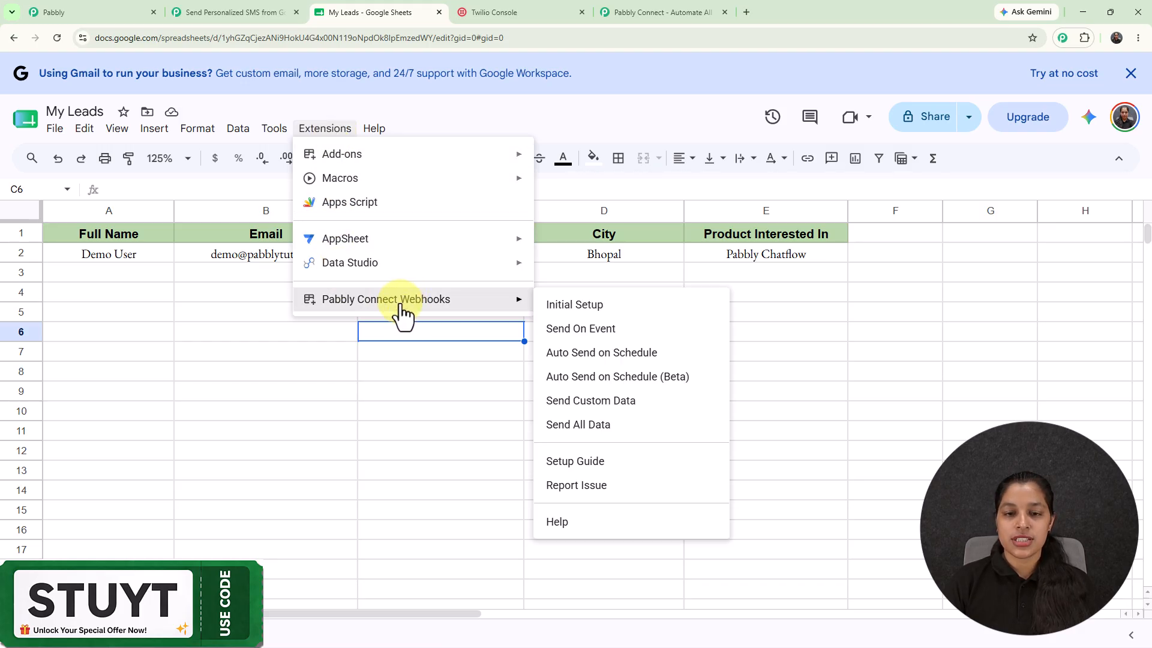
pyautogui.click(575, 311)
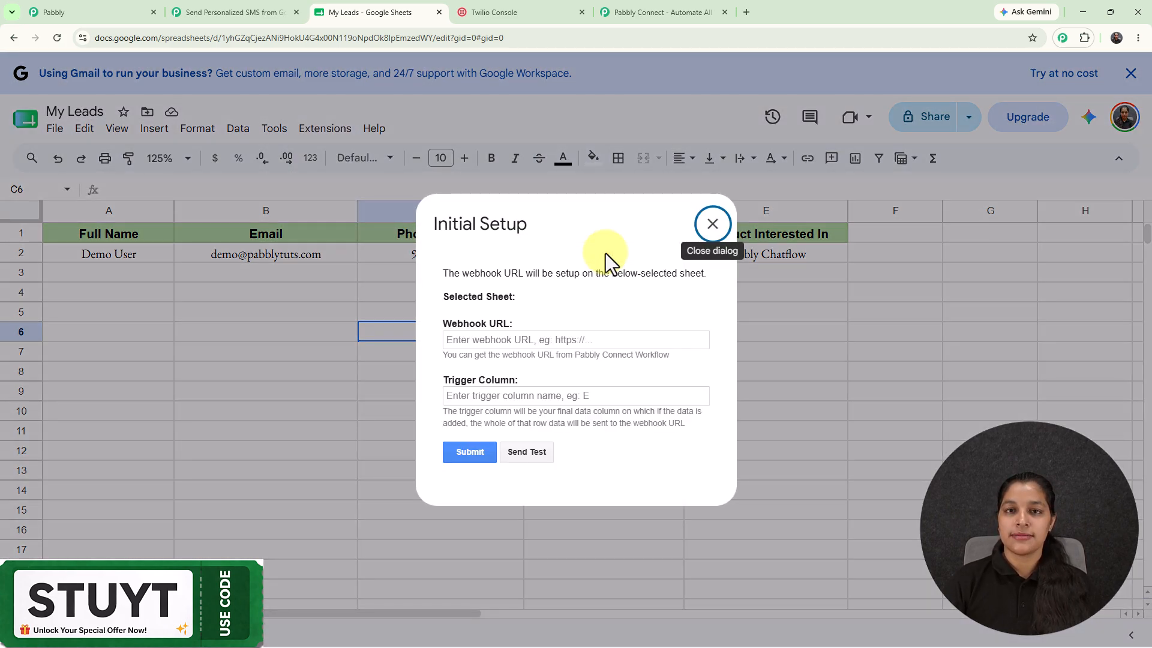
pyautogui.click(580, 340)
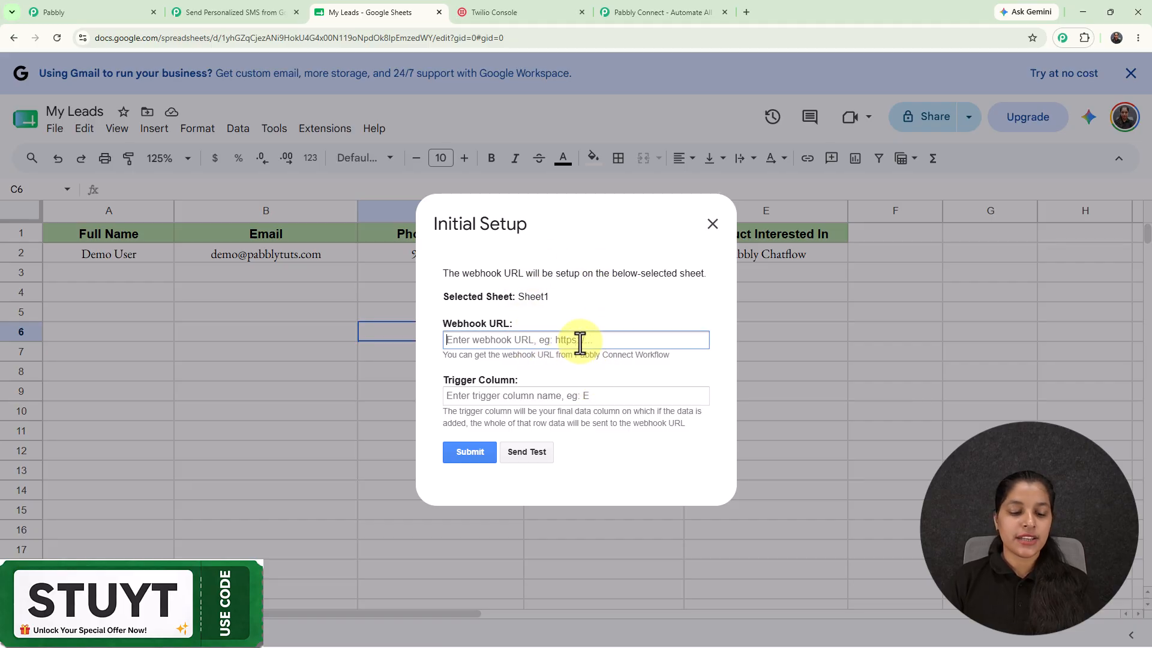
pyautogui.hotkey('ctrl', 'v')
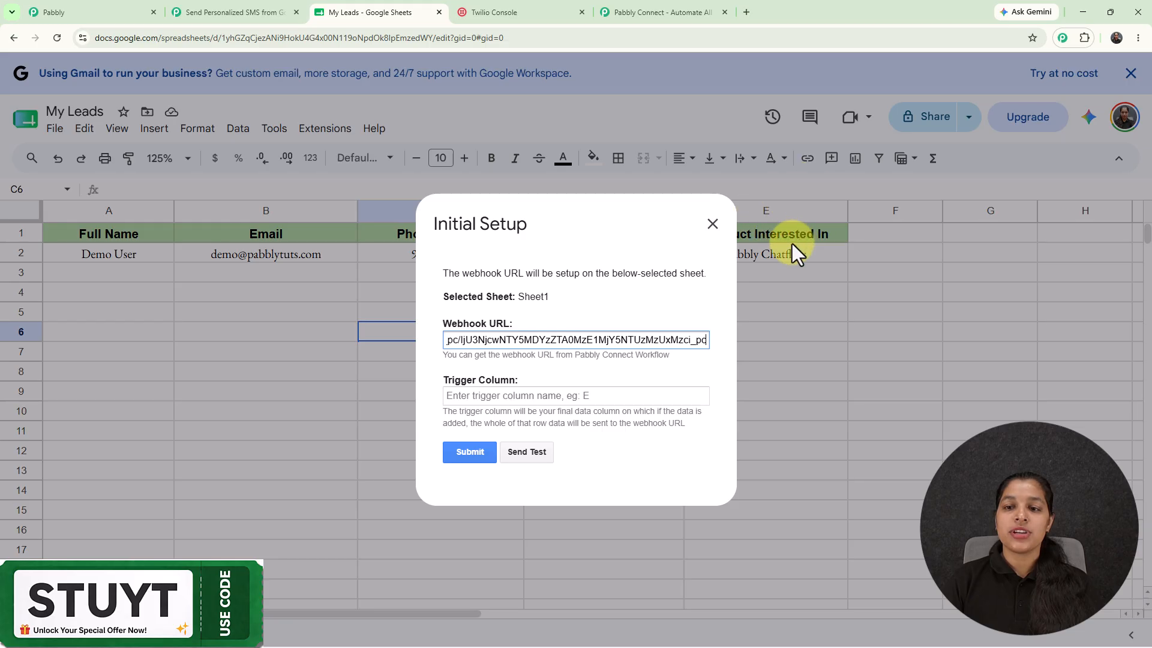
pyautogui.click(510, 403)
pyautogui.write('E')
pyautogui.click(476, 451)
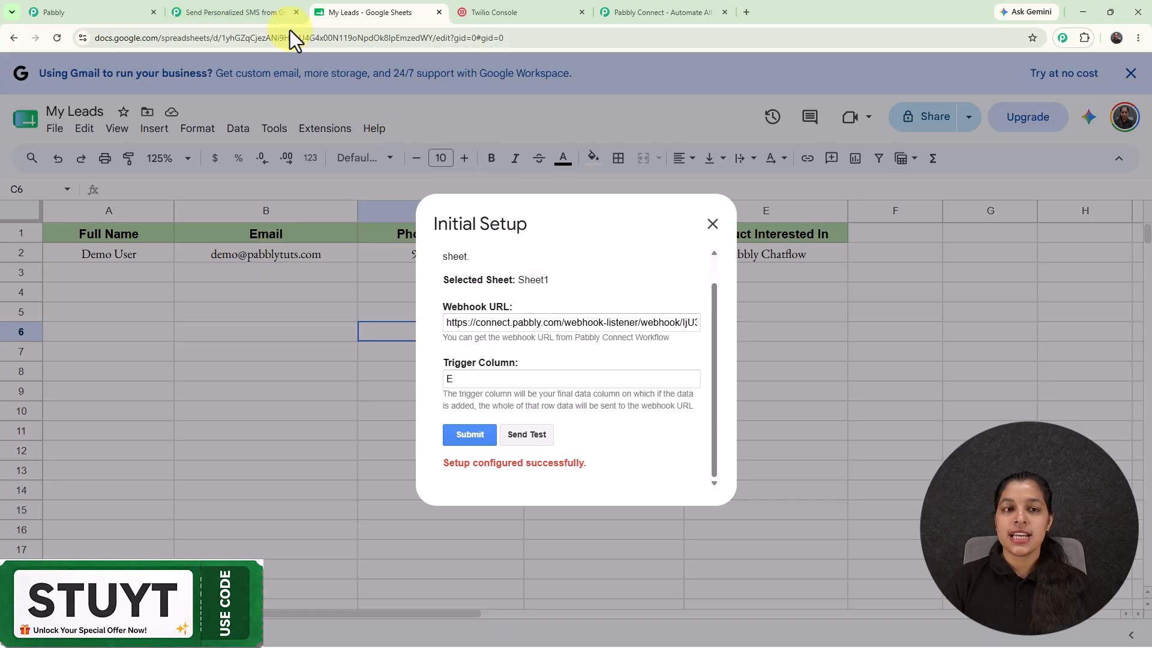
# - Send test data from the add-on's initial setup in My Leads to the webhook
pyautogui.click(270, 13)
pyautogui.click(348, 12)
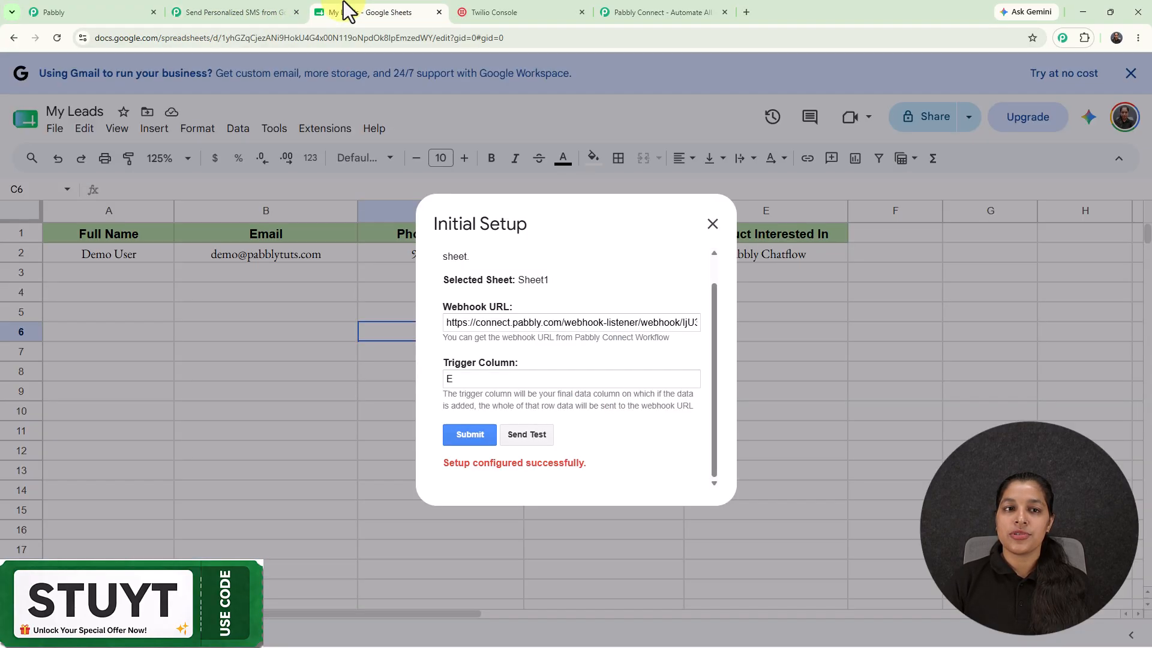
pyautogui.click(539, 434)
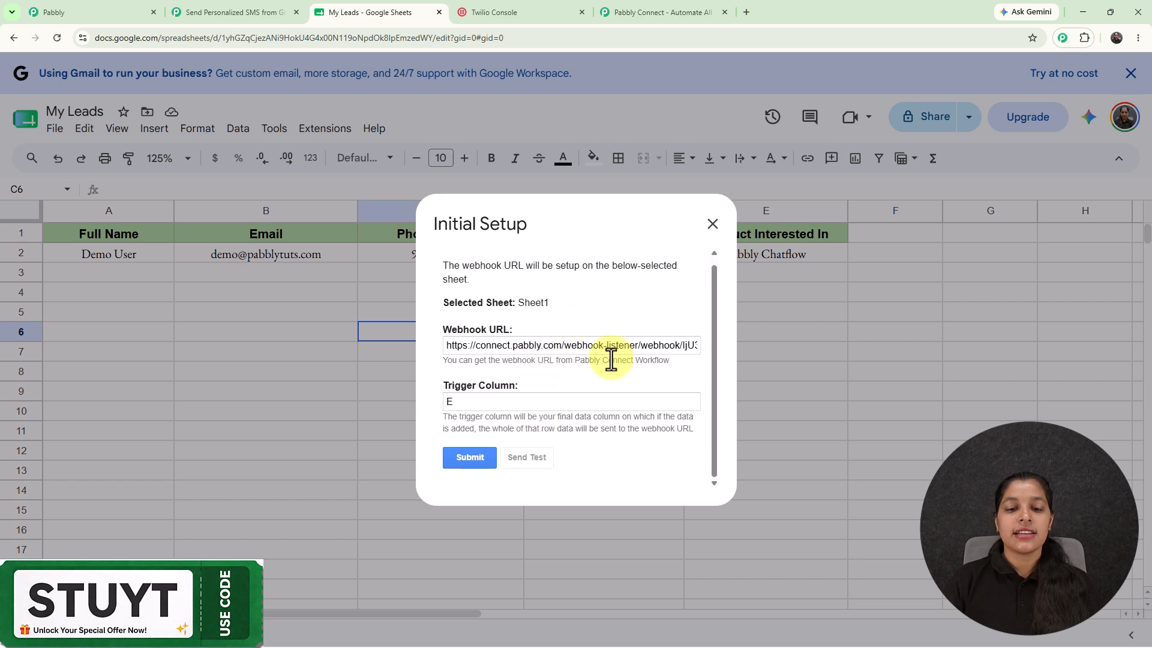
pyautogui.scroll(-1, 610, 359)
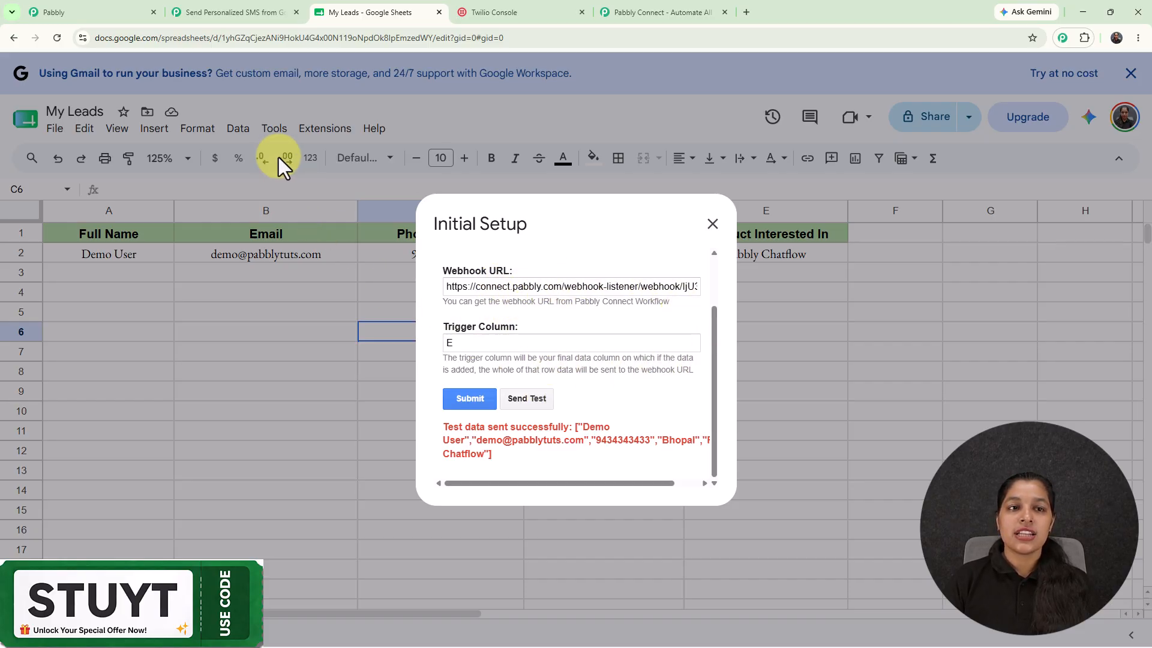
# - Return to the Pabbly Connect workflow and examine the captured webhook response, including the lead's product, phone number, name, email and city fields
pyautogui.moveTo(229, 15)
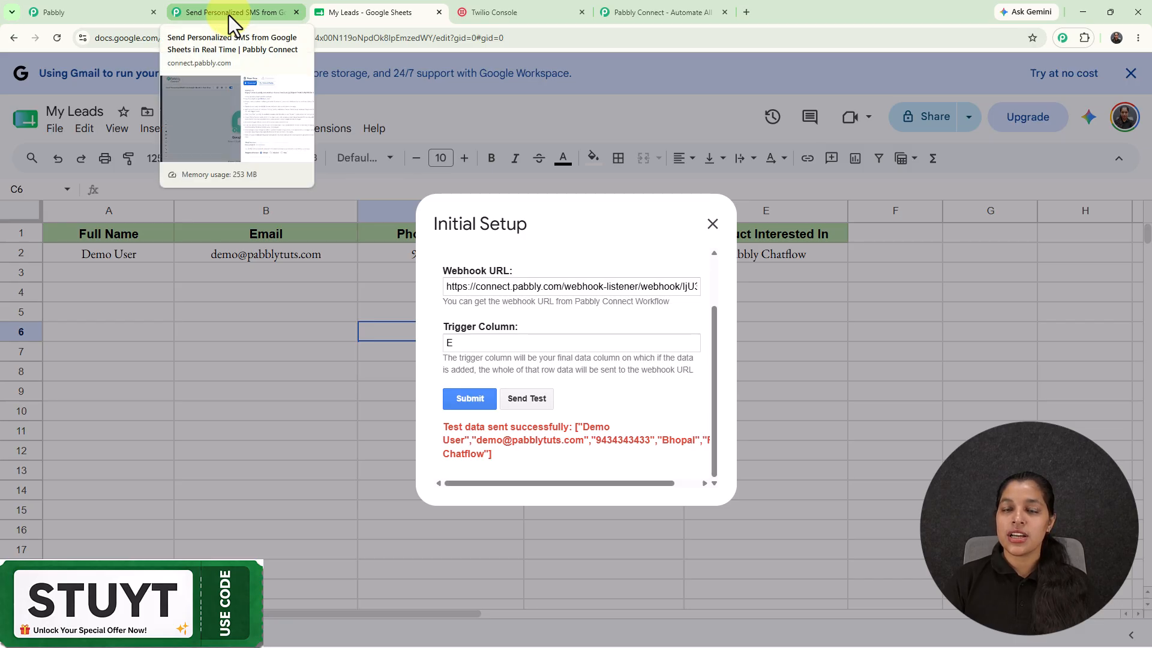
pyautogui.click(229, 16)
pyautogui.scroll(-5, 995, 372)
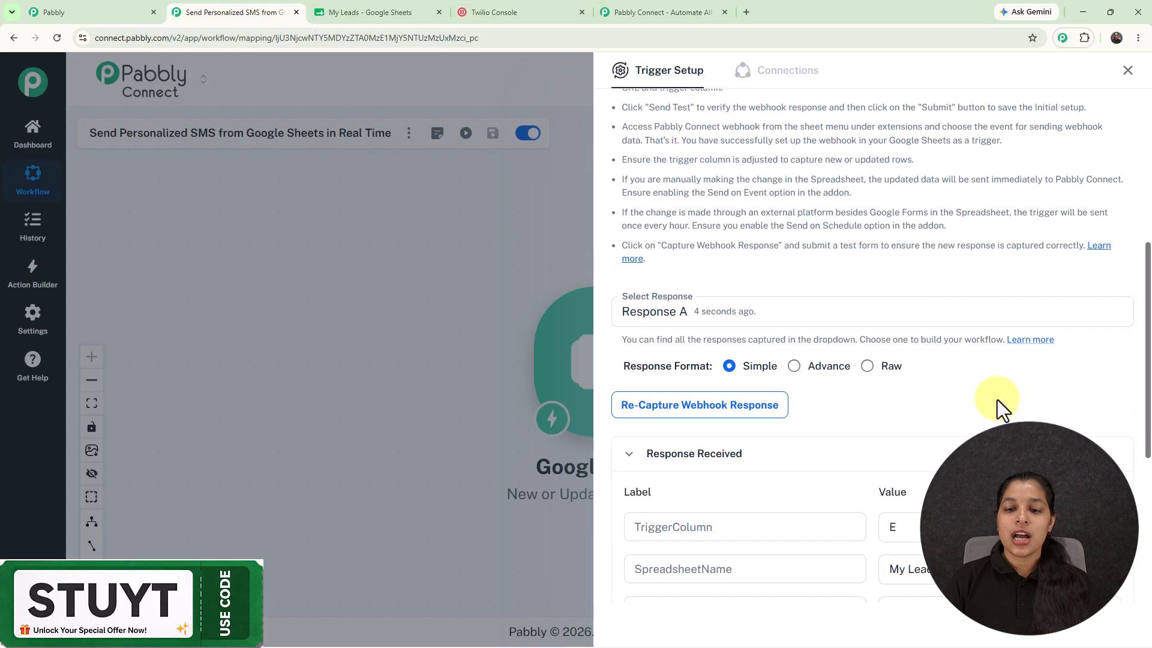
pyautogui.scroll(-1, 998, 399)
pyautogui.scroll(-1, 855, 318)
pyautogui.scroll(-6, 840, 398)
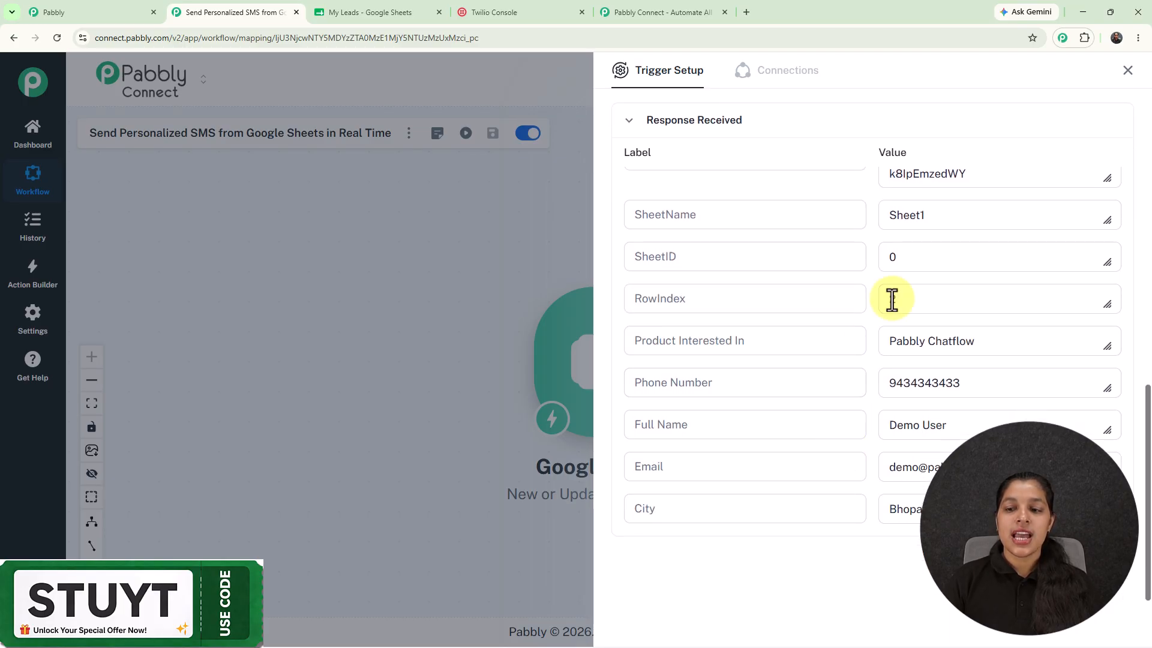
pyautogui.click(829, 504)
pyautogui.click(795, 393)
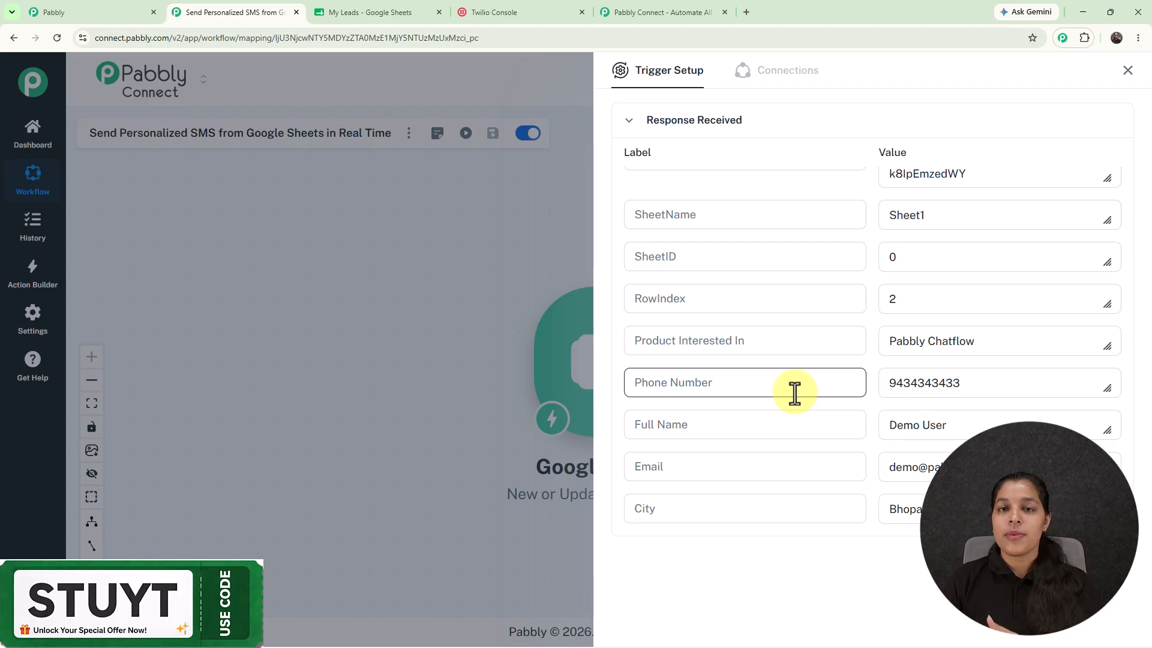
# - Close the initial setup dialog in My Leads and enable Send On Event for Pabbly Connect Webhooks
pyautogui.click(334, 2)
pyautogui.click(712, 225)
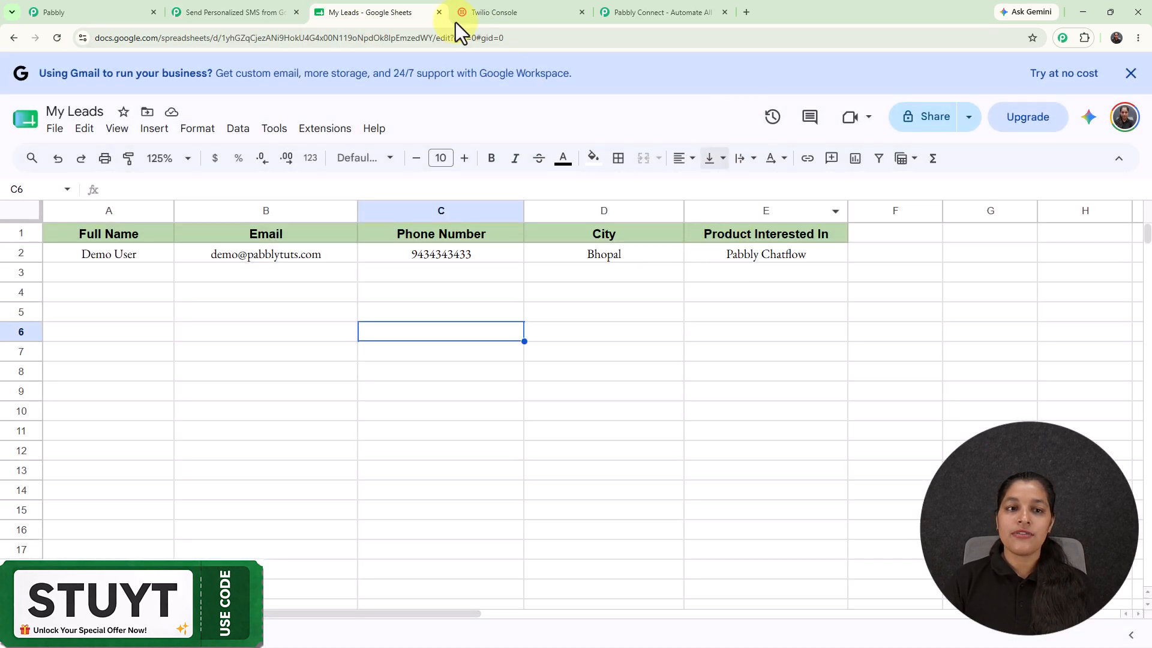
pyautogui.click(330, 136)
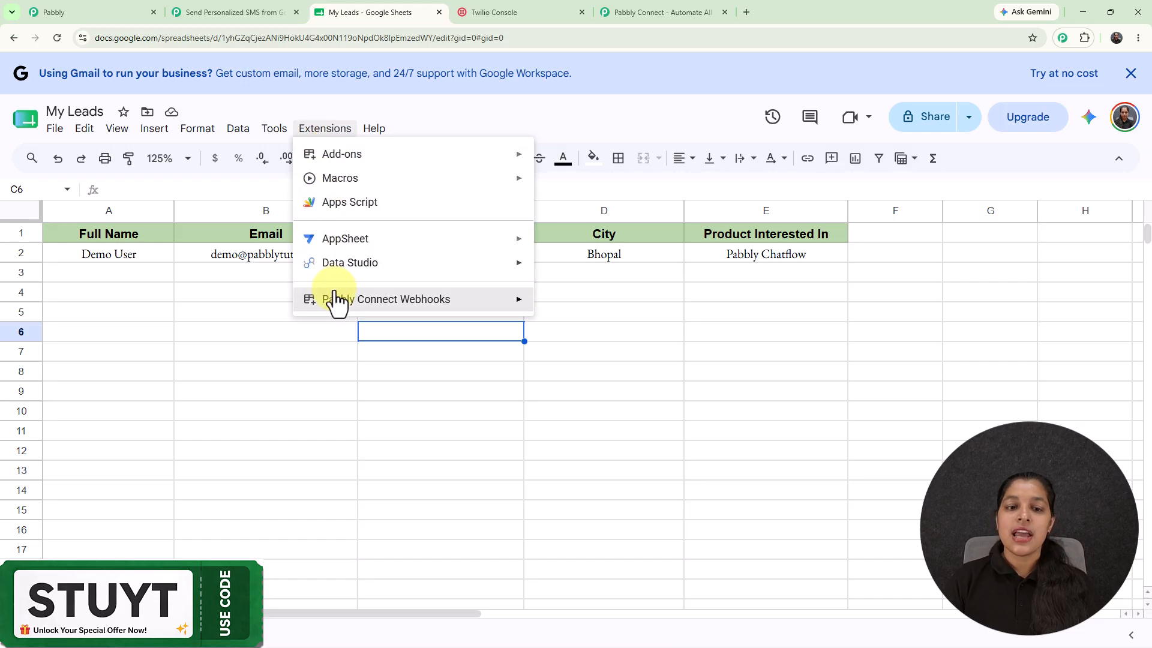
pyautogui.moveTo(335, 295)
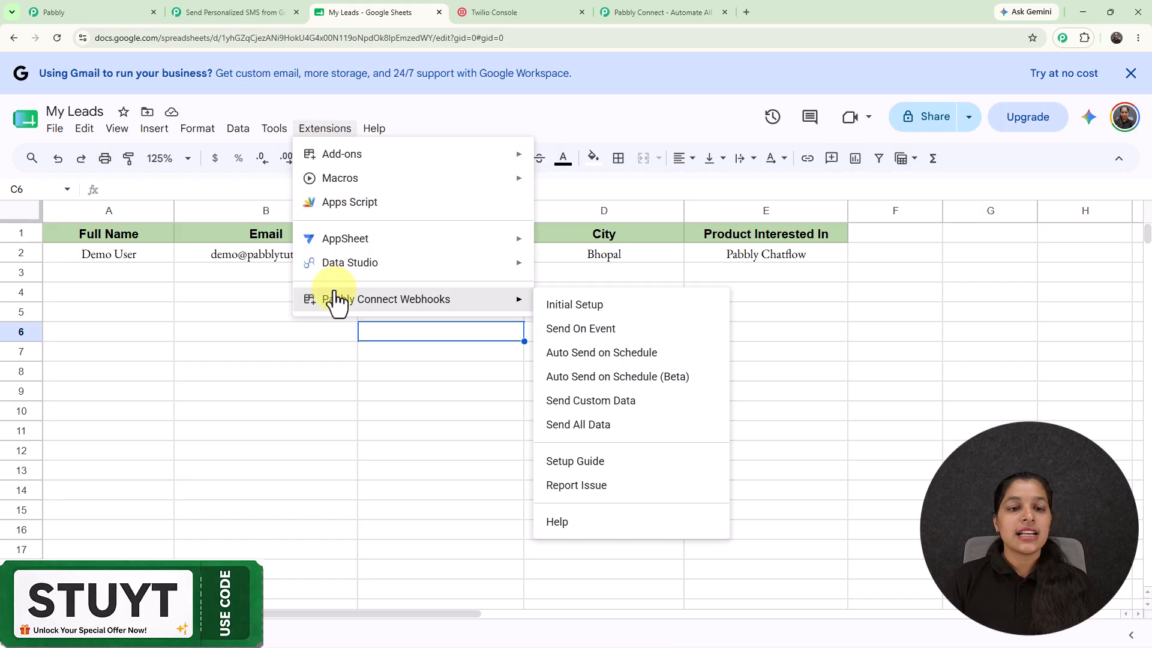
pyautogui.click(567, 327)
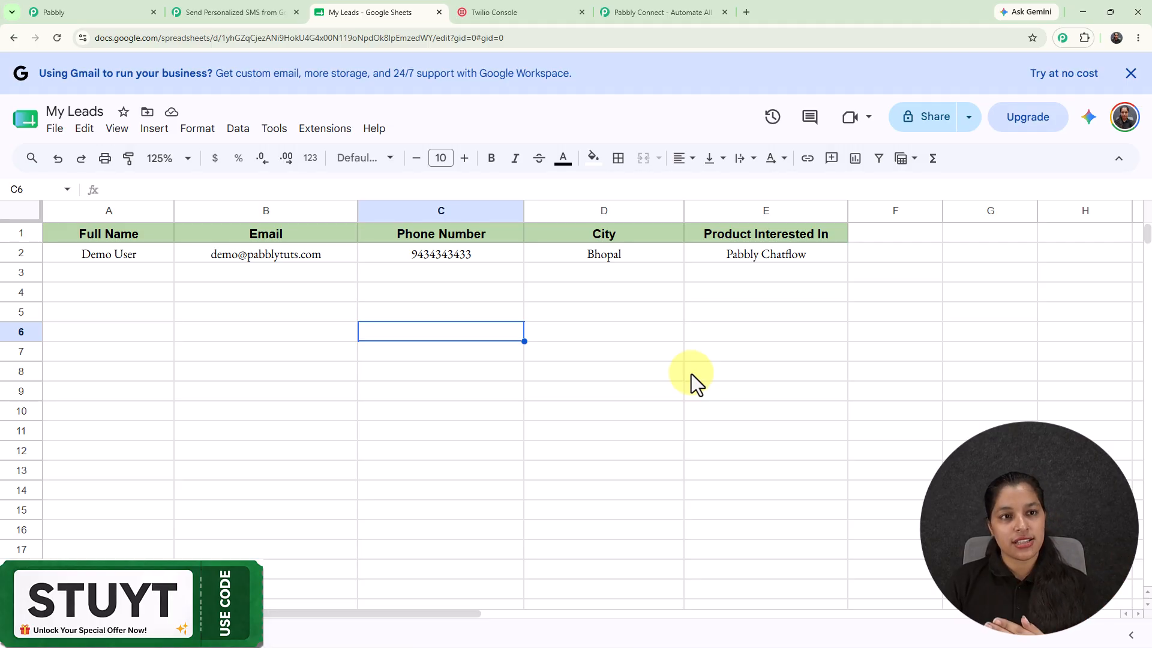
# - Return to the Pabbly Connect workflow and close the Google Sheets trigger setup, leaving room on the canvas beside the trigger
pyautogui.click(226, 8)
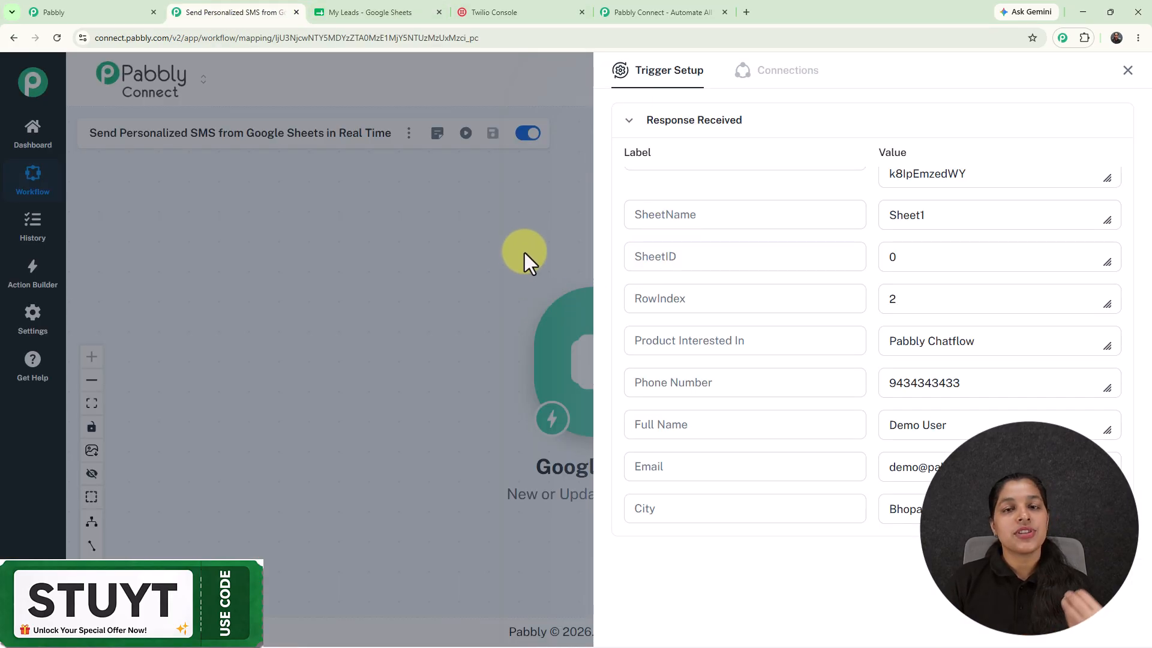
pyautogui.click(1128, 71)
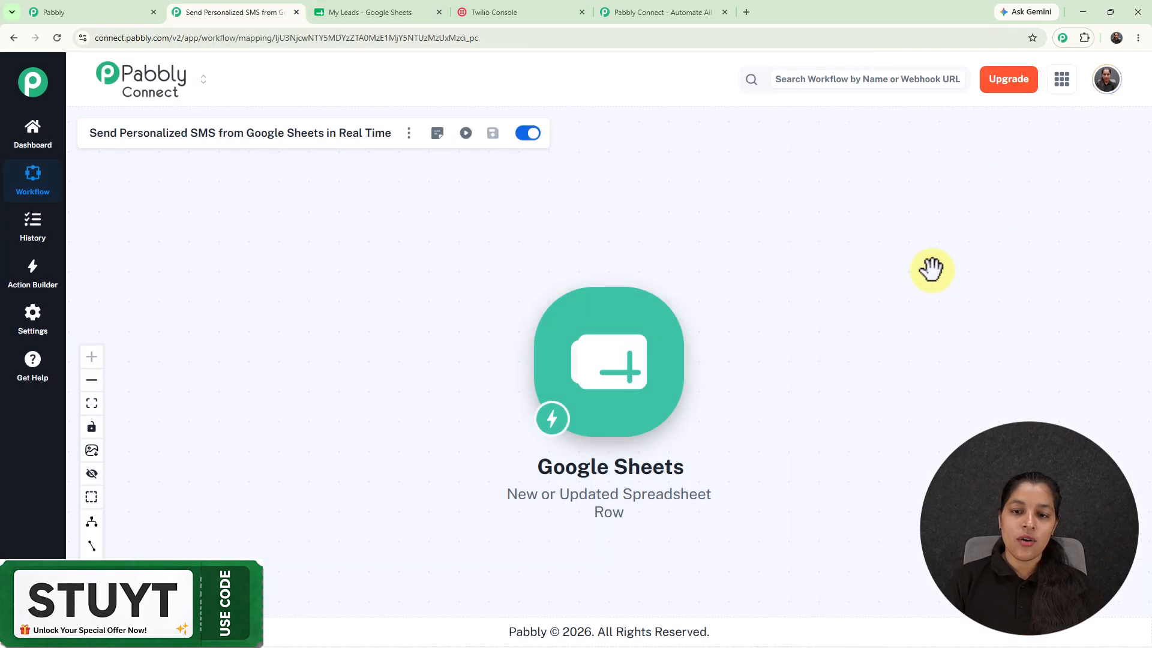
pyautogui.moveTo(843, 340); pyautogui.dragTo(587, 330)
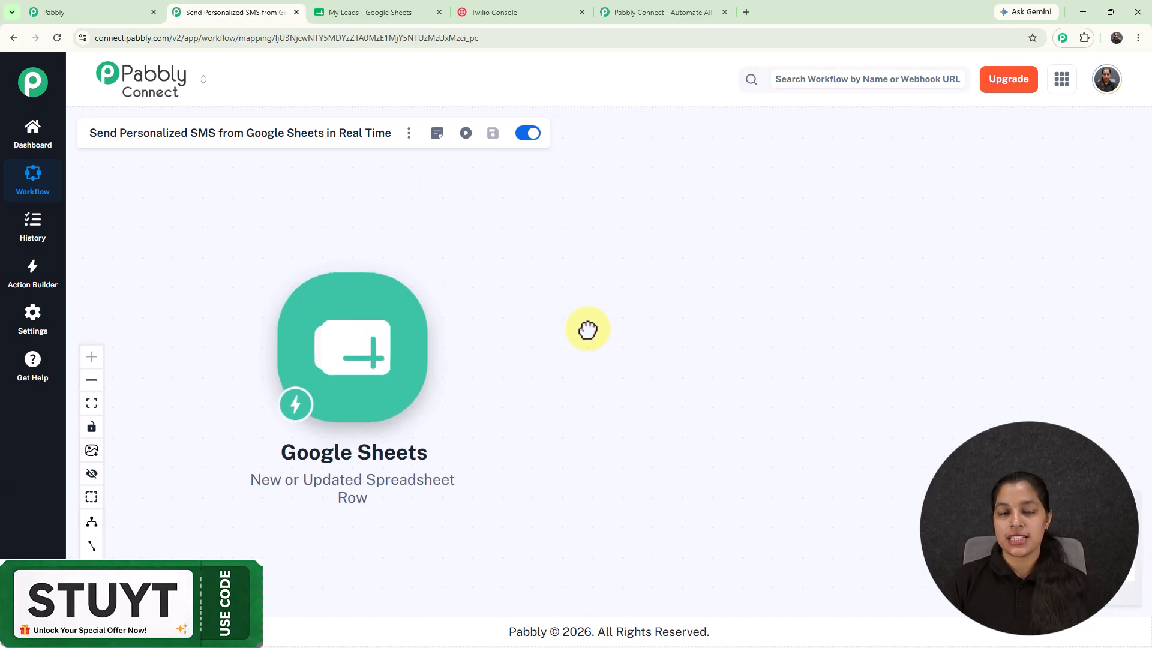
# - Add an action step after the Google Sheets trigger and choose Twilio as its app
pyautogui.click(454, 354)
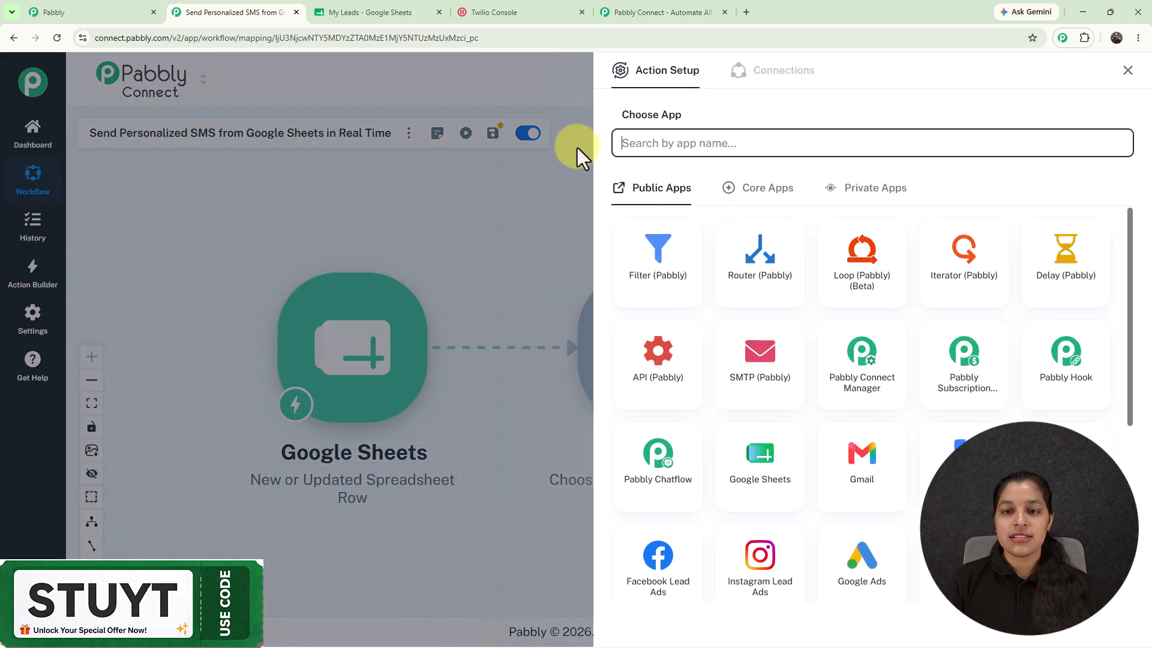
pyautogui.click(654, 146)
pyautogui.write('t')
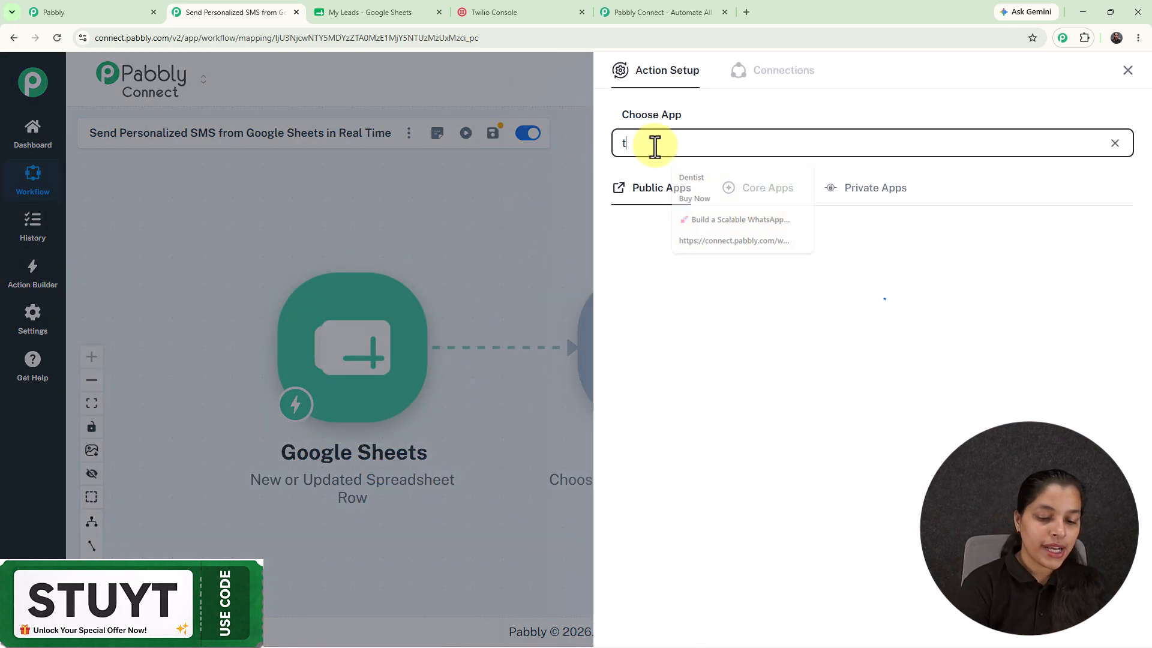
pyautogui.write('wil')
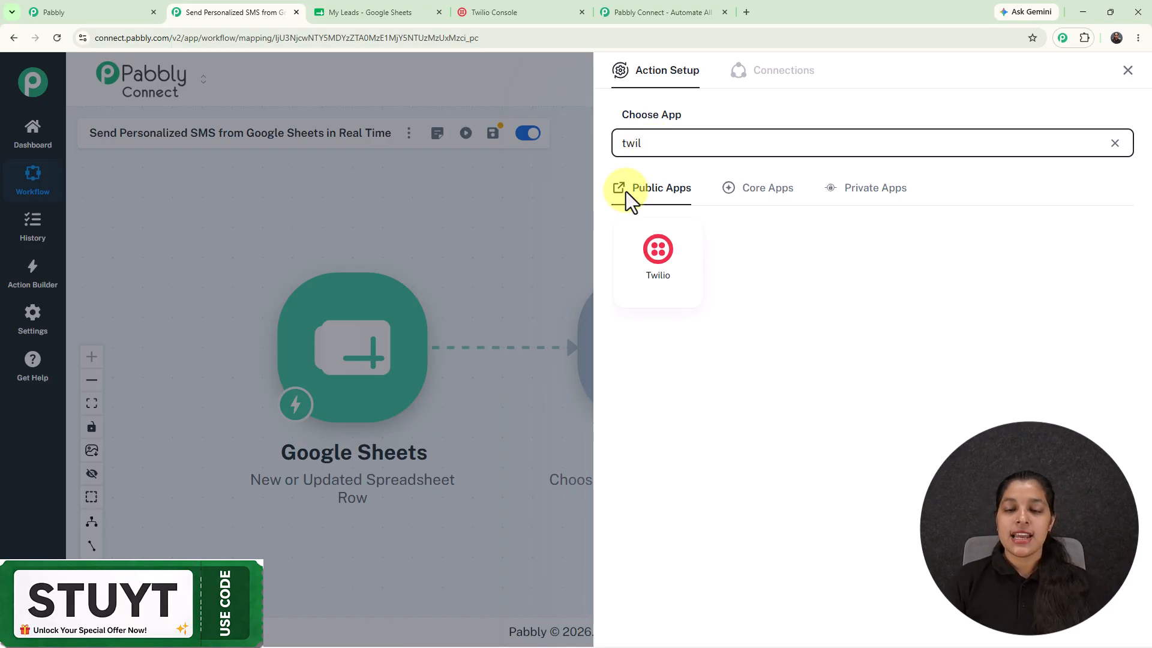
pyautogui.click(659, 282)
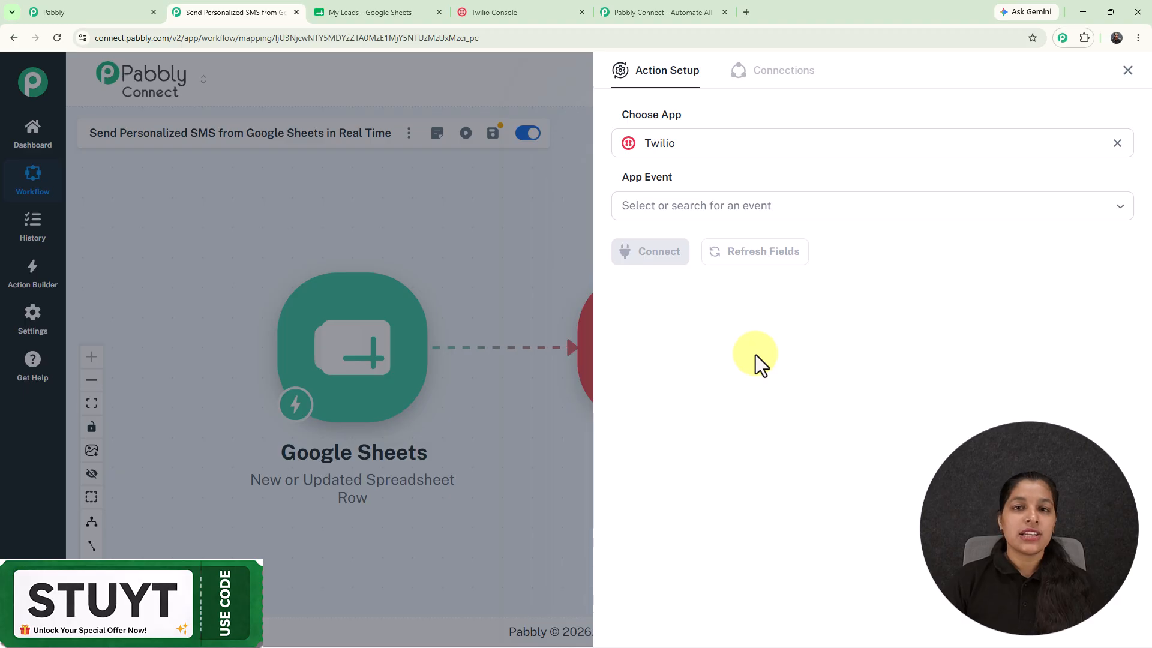
# - Set the Twilio app event to Send SMS Message and start adding a new Twilio connection
pyautogui.click(796, 211)
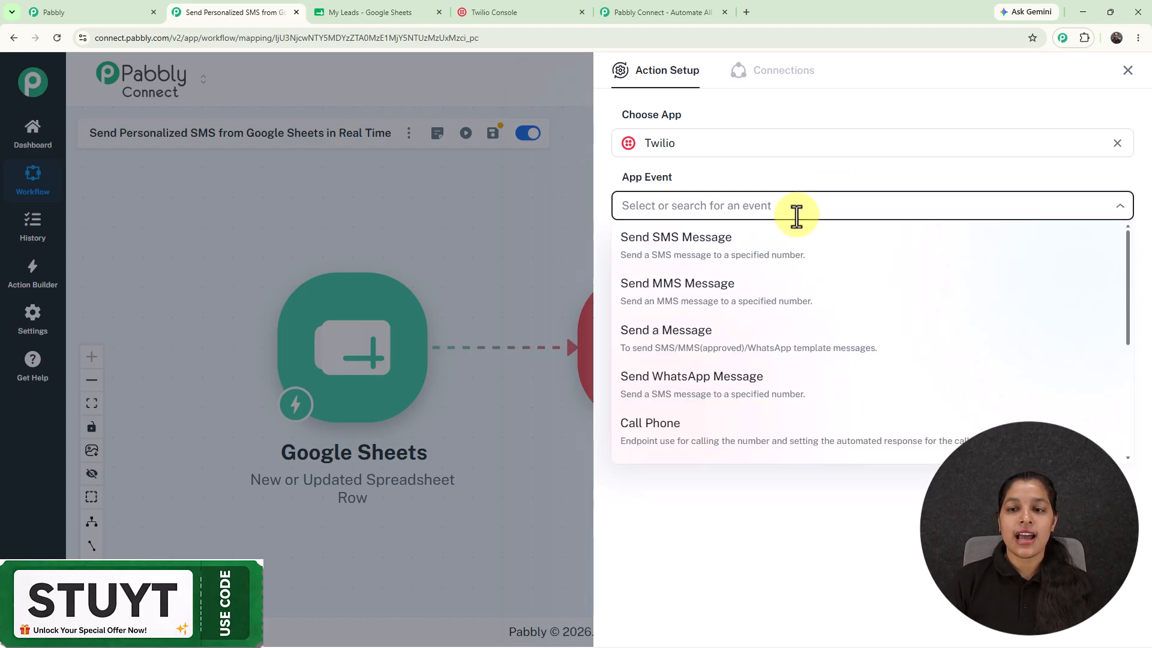
pyautogui.click(651, 260)
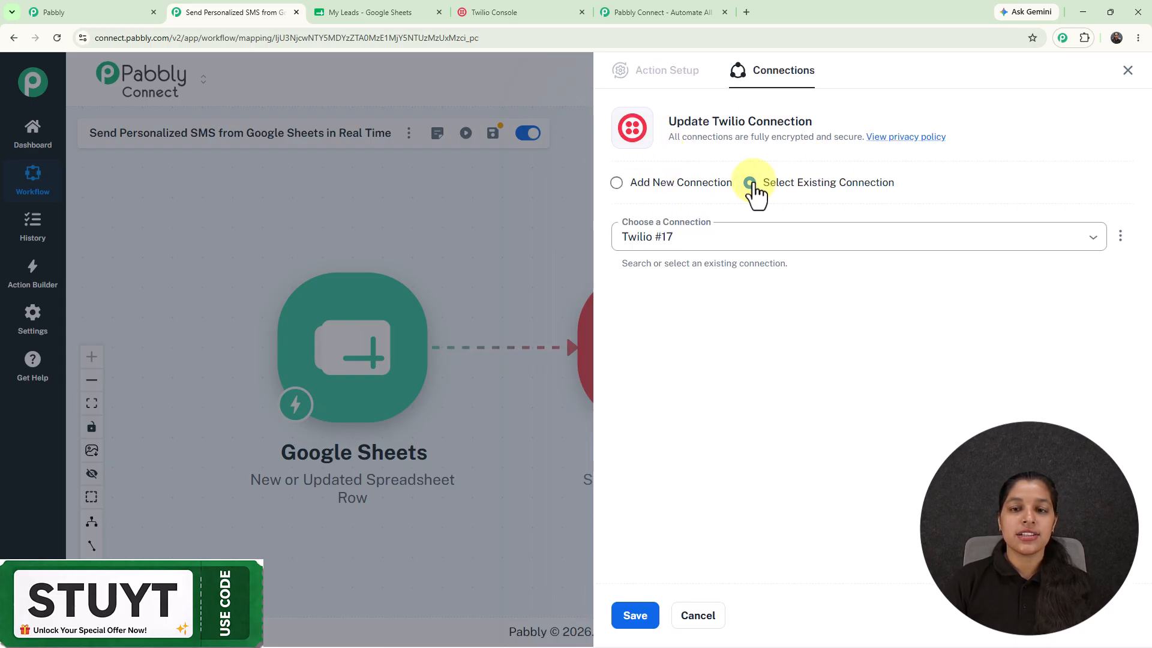
pyautogui.click(616, 183)
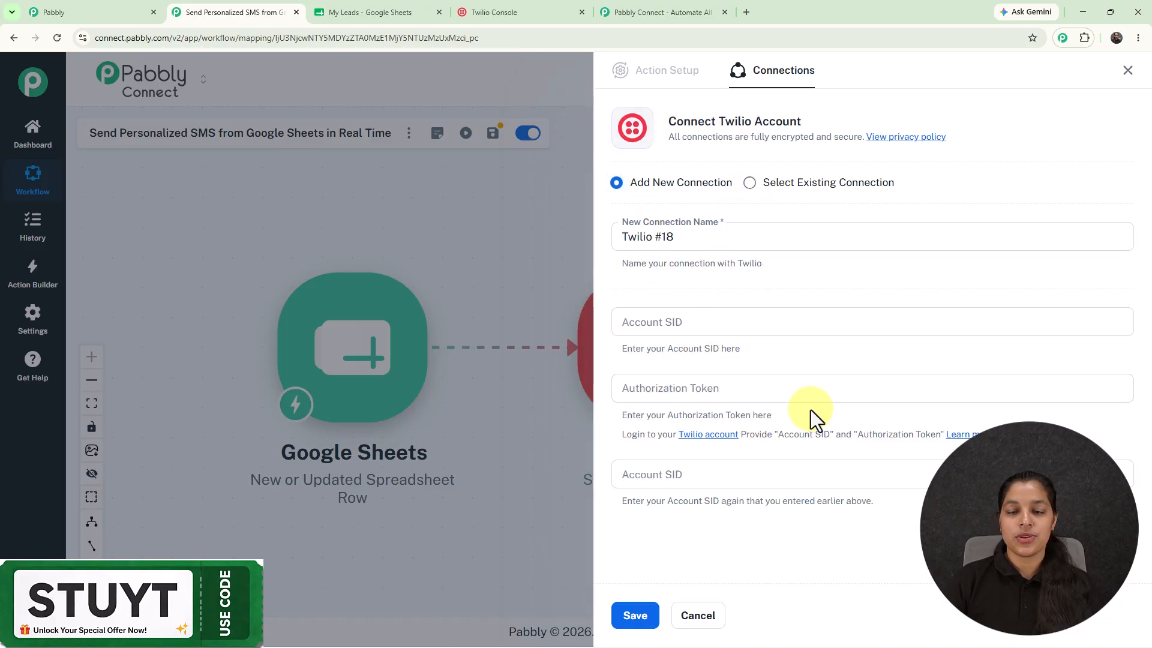
# - Copy the Account SID from the Twilio Console and paste it into both Account SID fields of the new Pabbly Connect connection
pyautogui.click(521, 2)
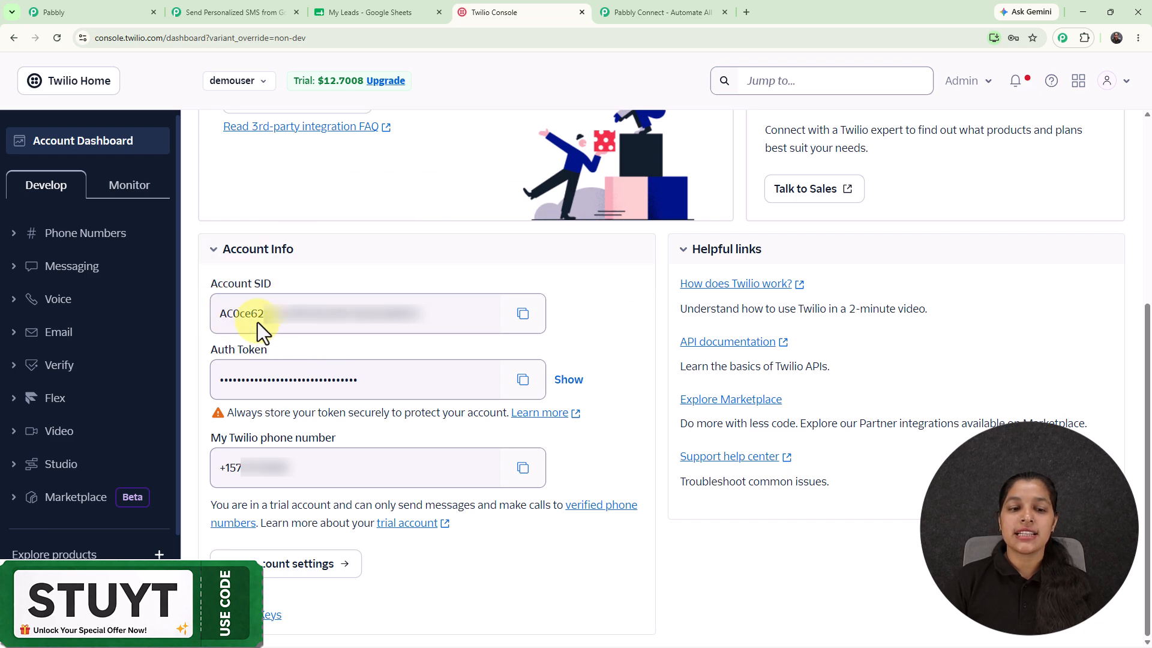
pyautogui.click(522, 315)
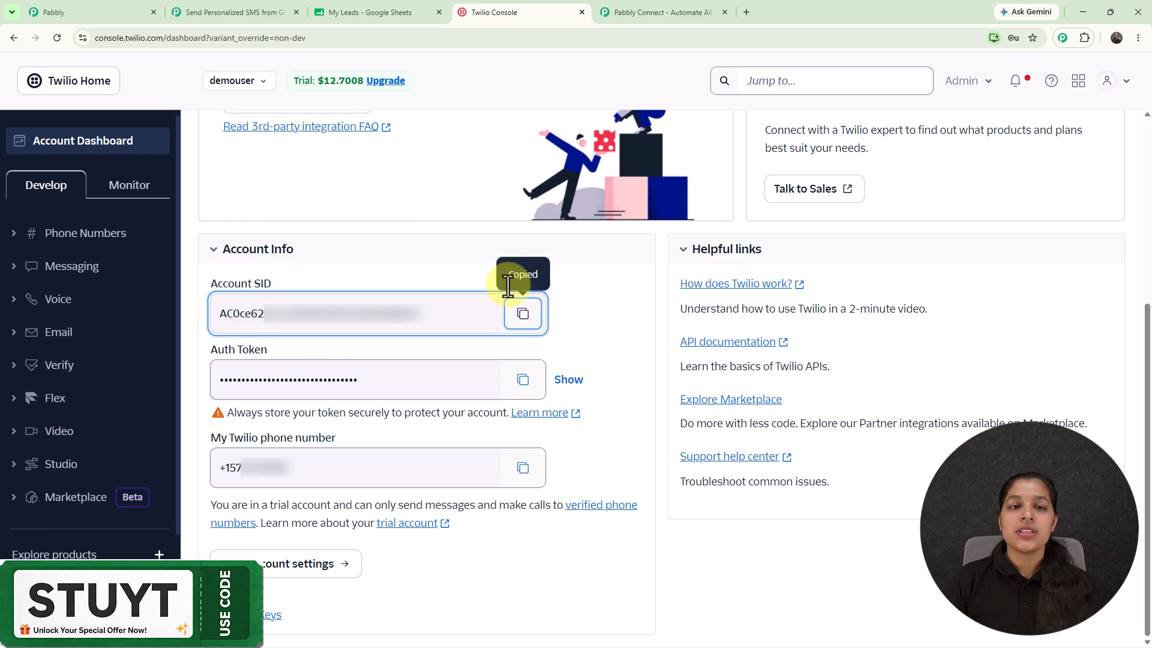
pyautogui.click(264, 15)
pyautogui.click(735, 331)
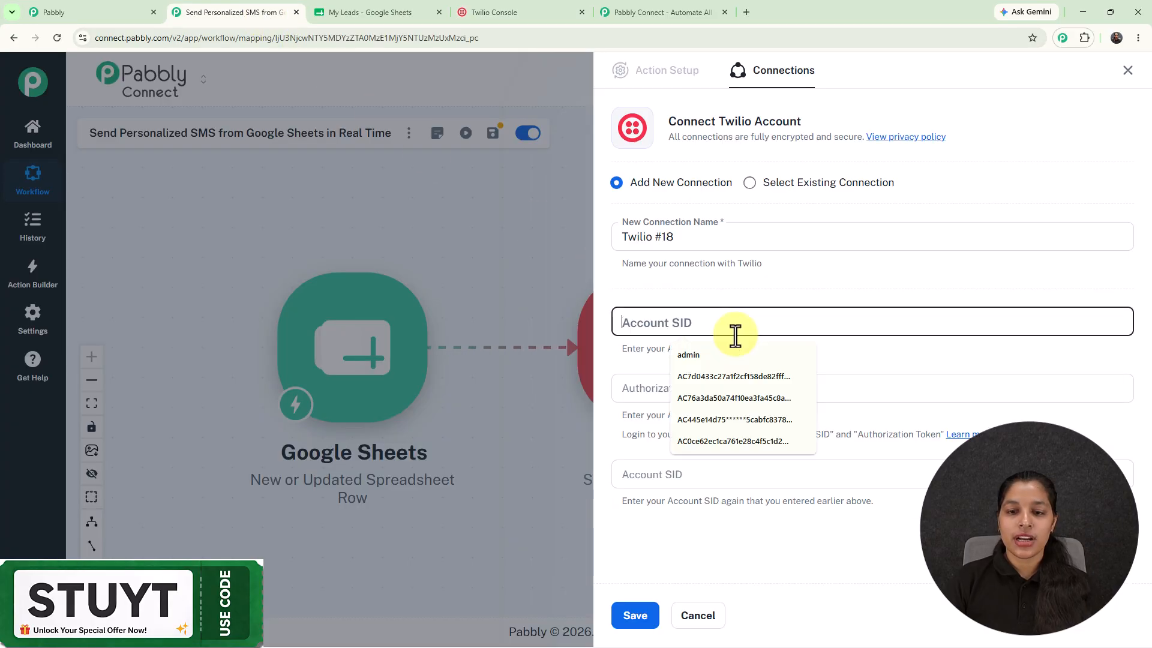
pyautogui.hotkey('ctrl', 'v')
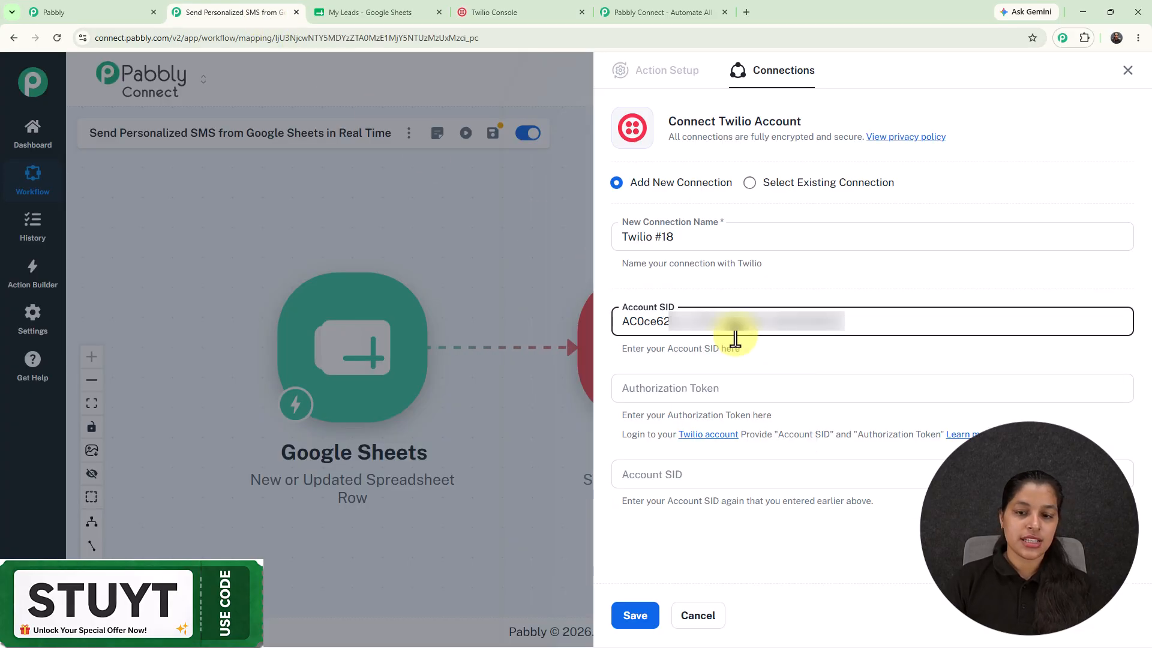
pyautogui.click(698, 474)
pyautogui.hotkey('ctrl', 'v')
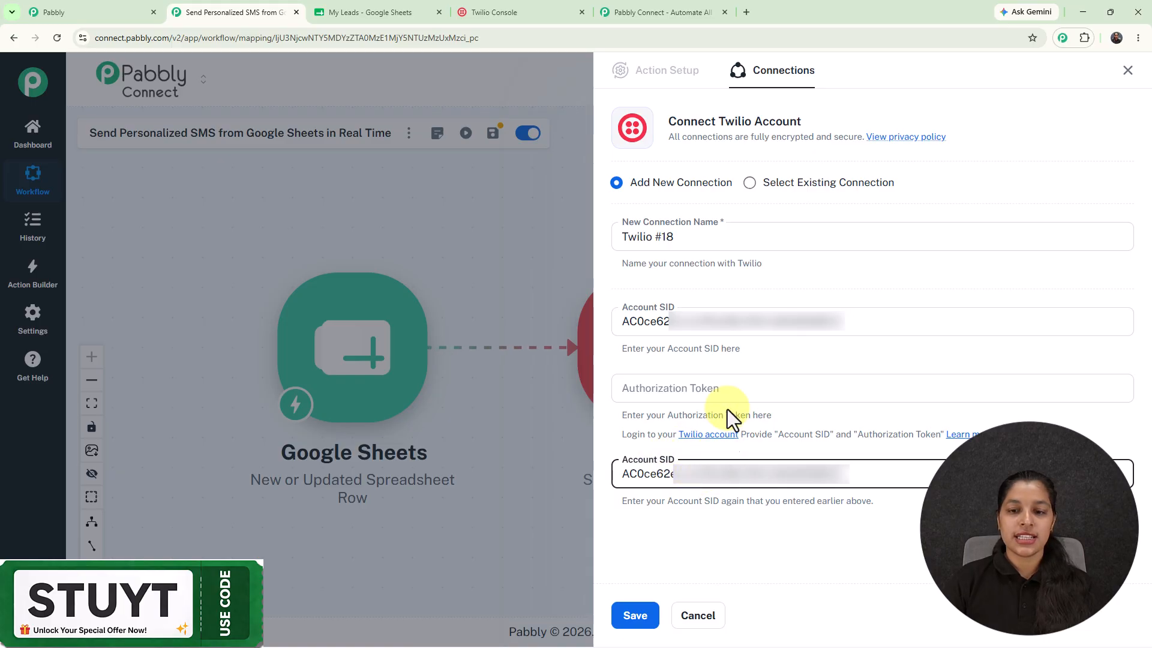
# - Copy the Auth Token from the Twilio Console, paste it into the connection's Authorization Token field in Pabbly Connect and save the connection
pyautogui.click(514, 12)
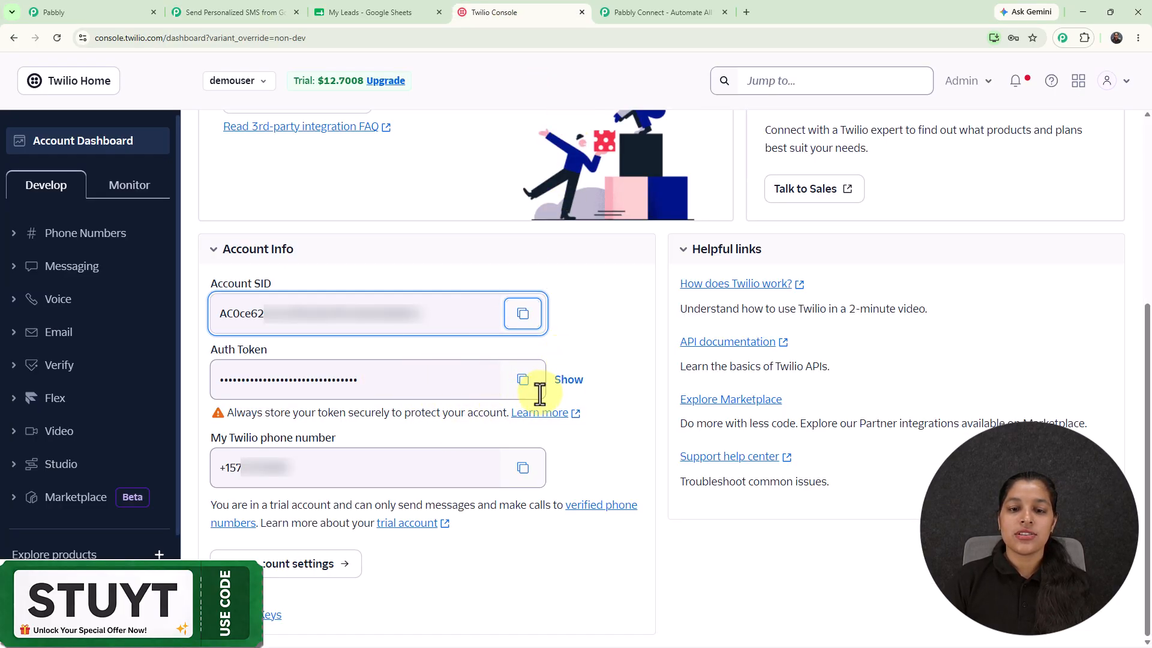
pyautogui.click(523, 380)
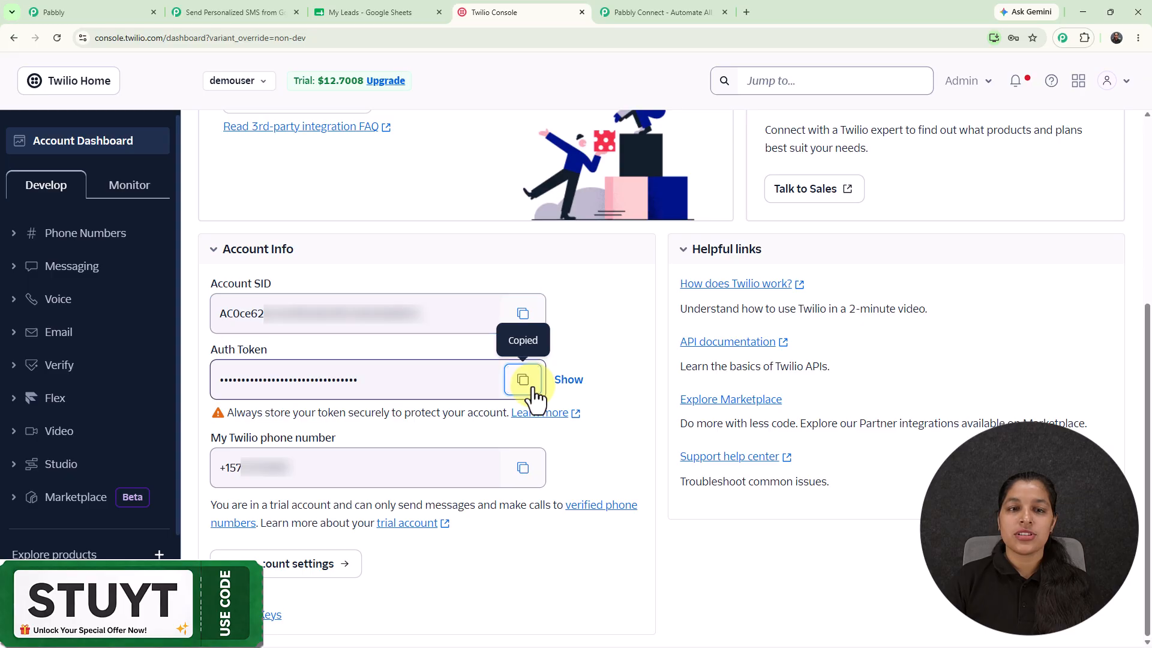
pyautogui.click(218, 12)
pyautogui.click(812, 396)
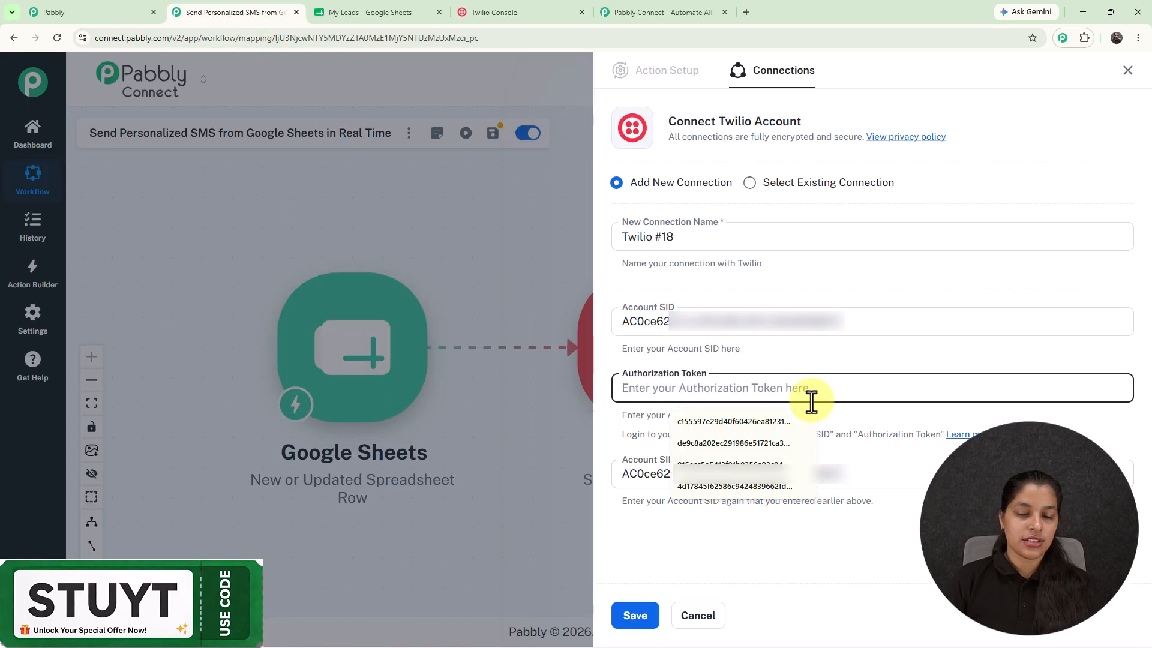
pyautogui.hotkey('ctrl', 'v')
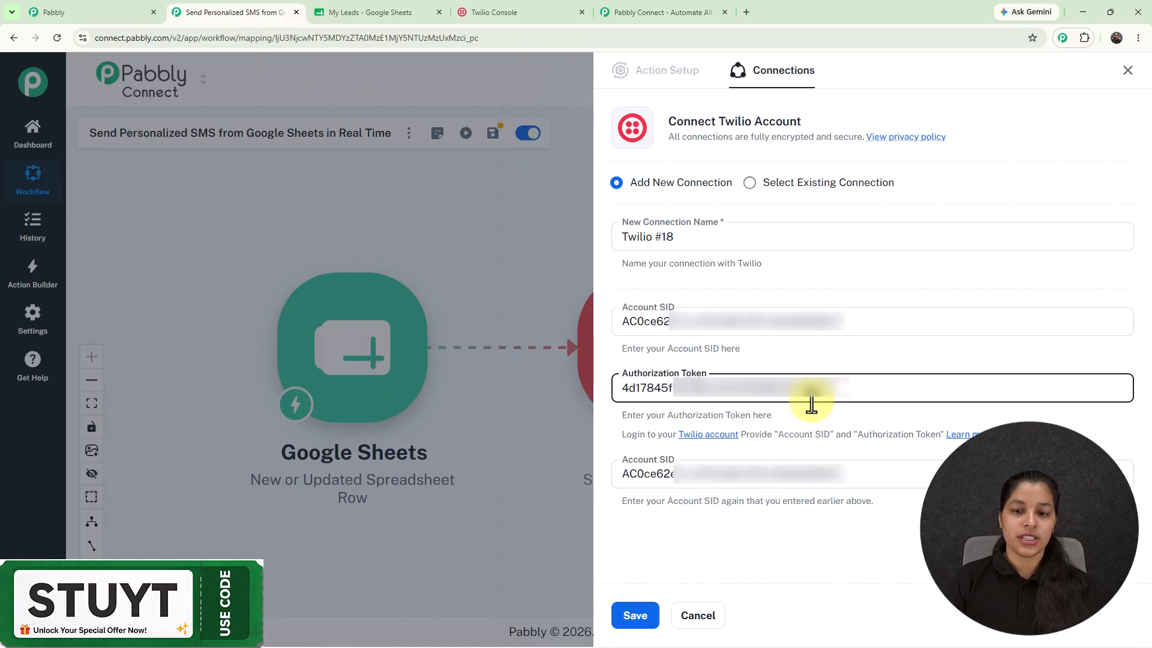
pyautogui.click(650, 628)
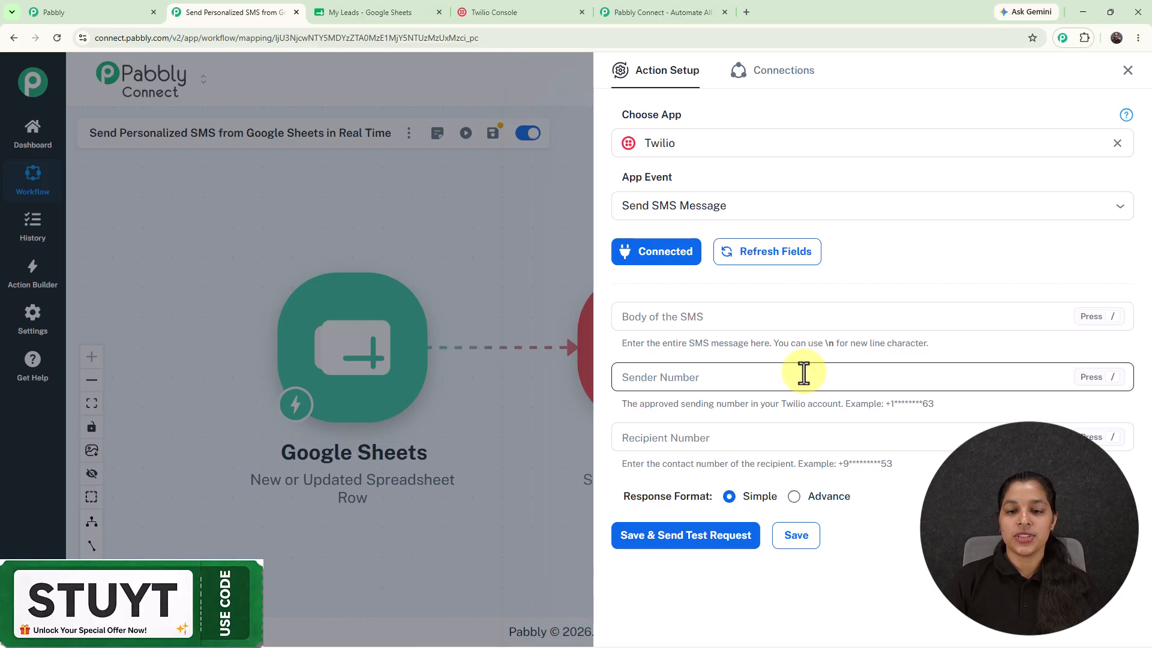
# - Enter the SMS body "Hi , thank you for your interest in ! We've received your request and will contact you soon. Have a great day! – Pabbly"
pyautogui.click(720, 316)
pyautogui.hotkey('ctrl', 'v')
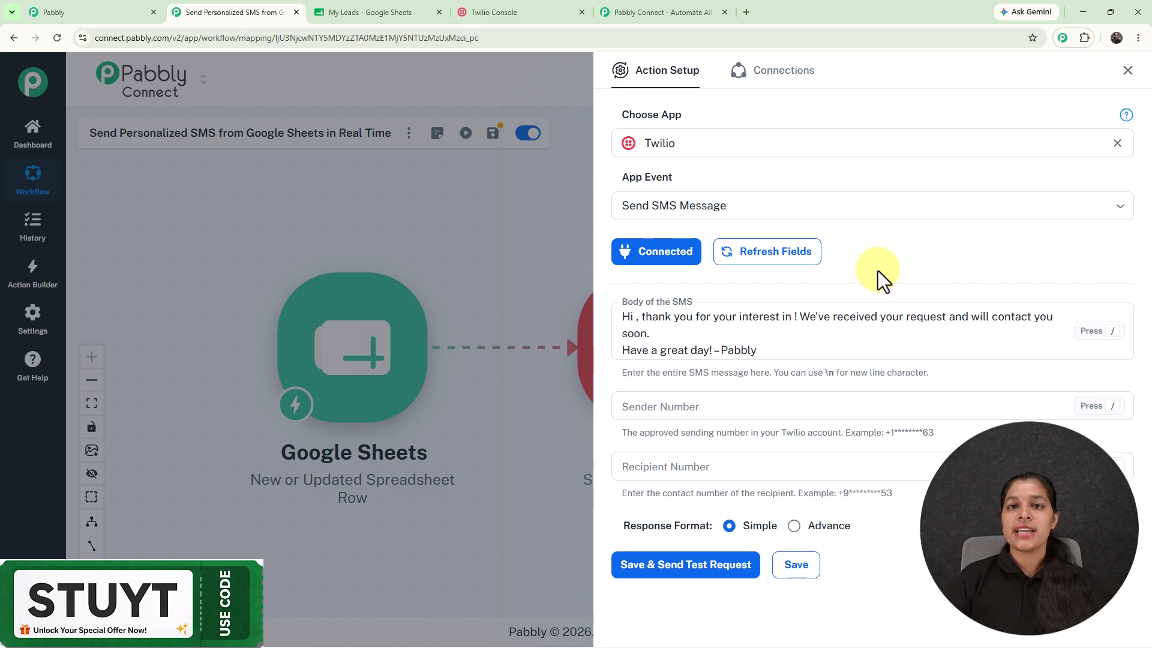
pyautogui.click(635, 318)
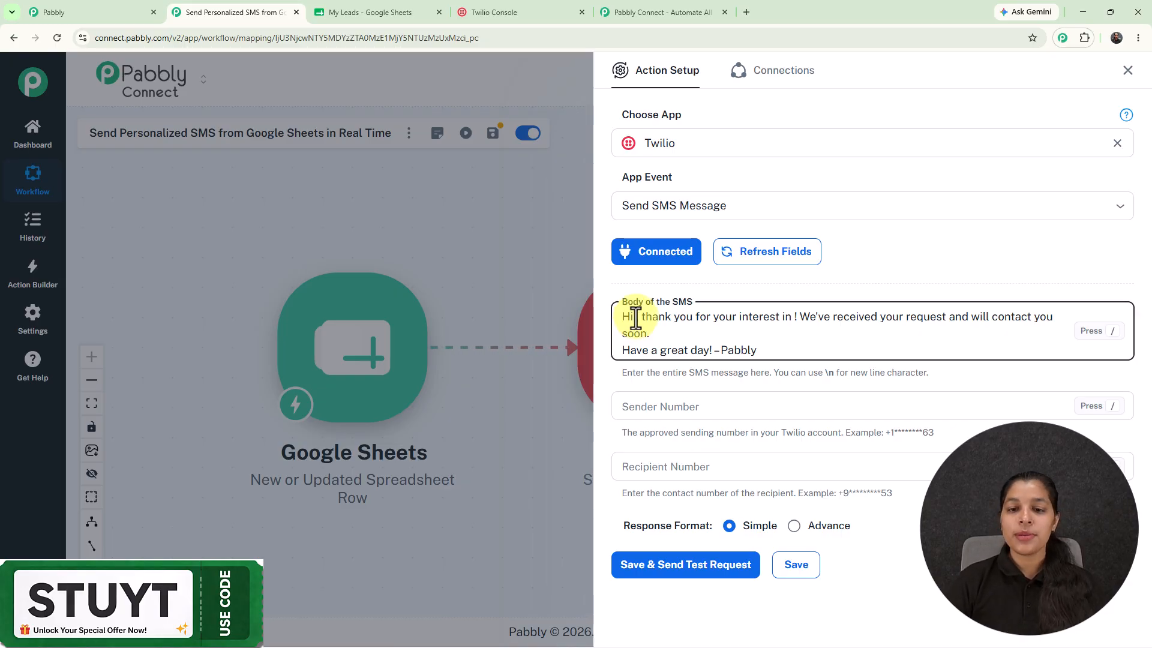
pyautogui.write('dfsfk')
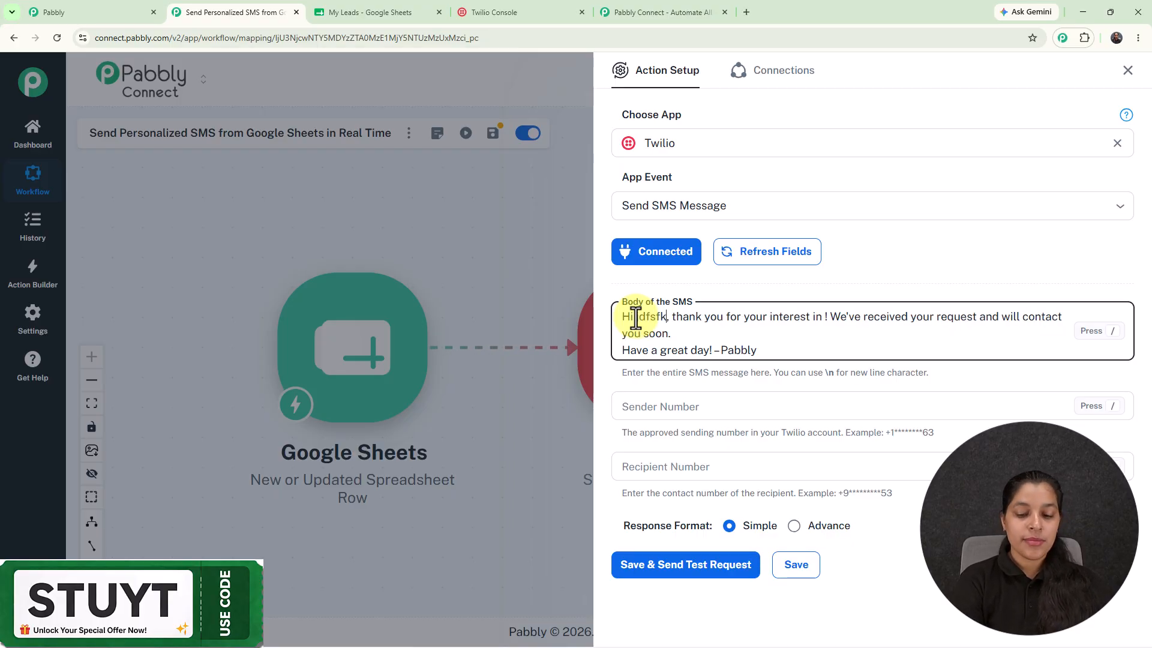
pyautogui.press('BackSpace')
pyautogui.press('BackSpace')
pyautogui.press('BackSpace')
pyautogui.press('BackSpace')
pyautogui.press('BackSpace')
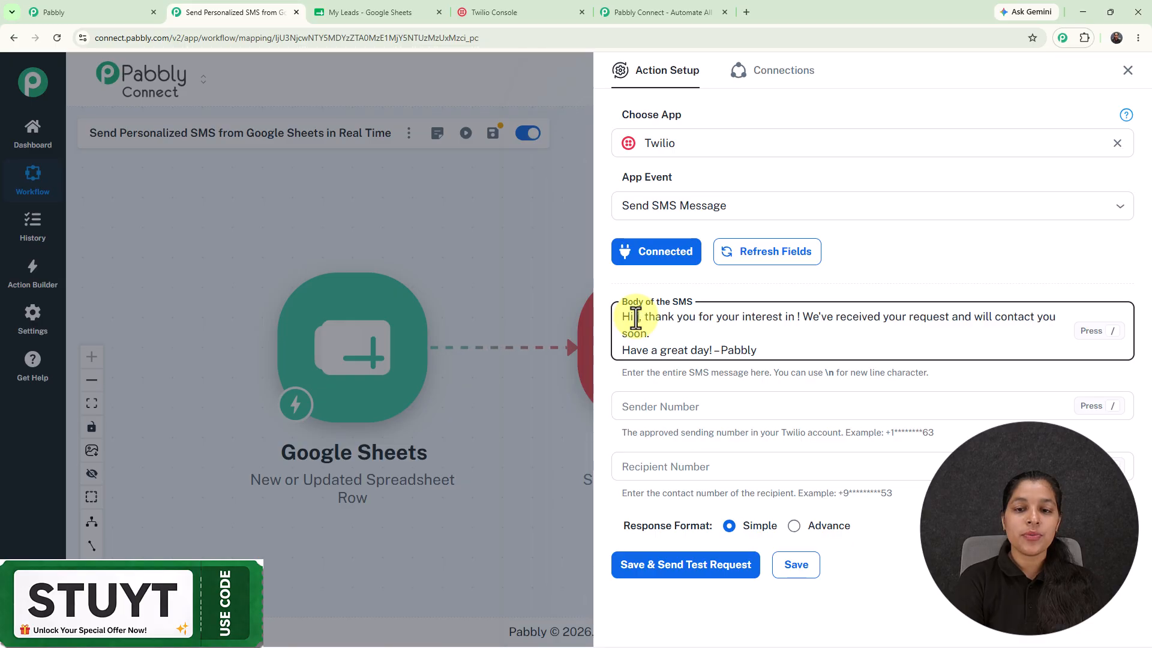
pyautogui.press('BackSpace')
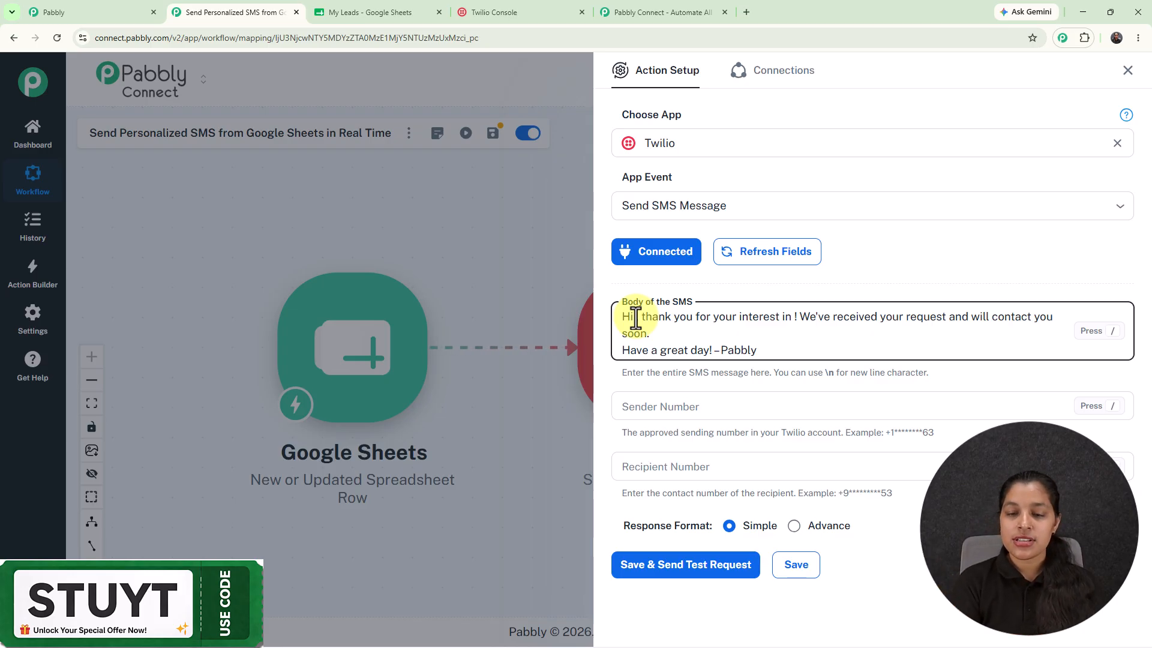
# - Map the Full Name field from the Google Sheets step into the SMS body right after "Hi"
pyautogui.click(635, 318)
pyautogui.write(',')
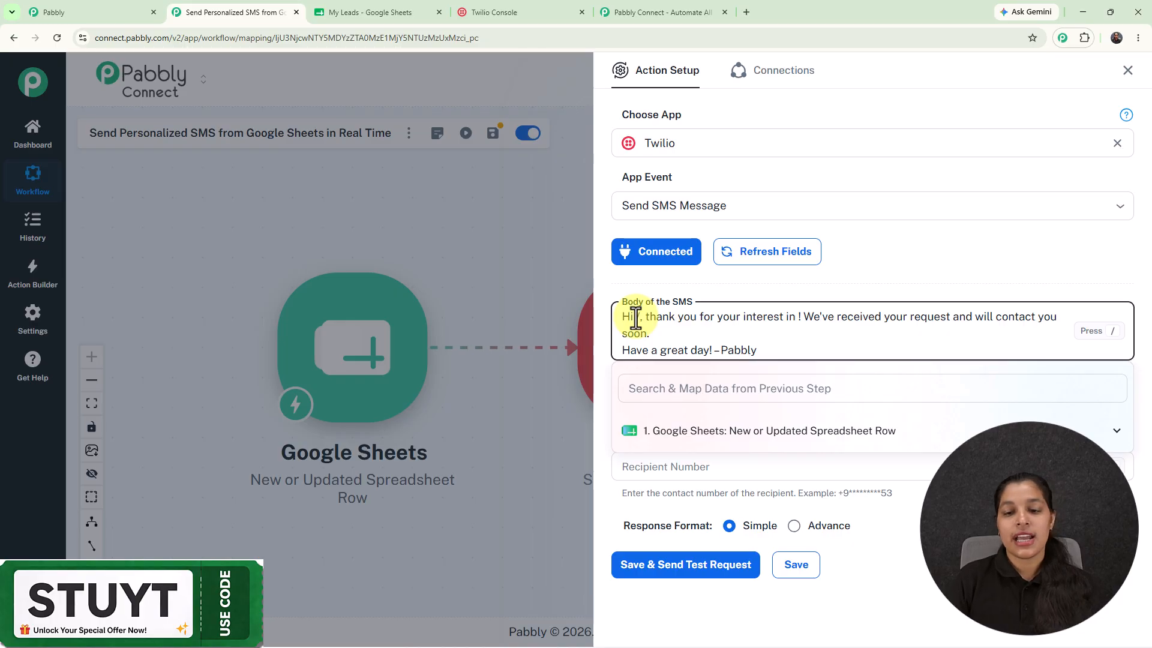
pyautogui.click(747, 444)
pyautogui.scroll(-3, 765, 510)
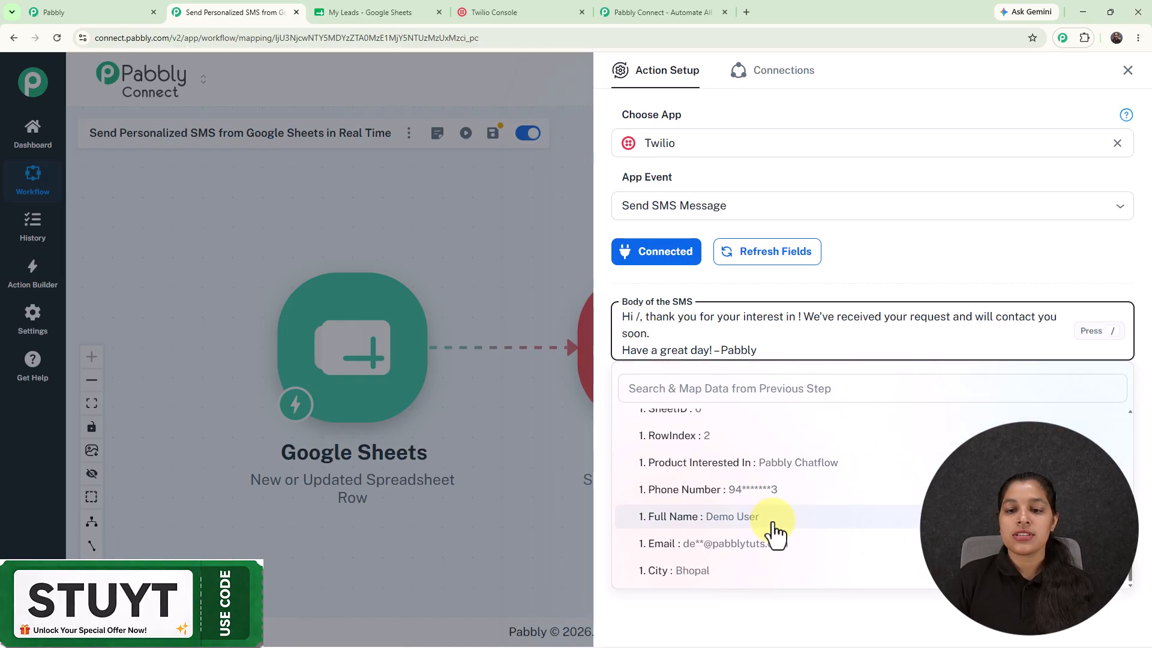
pyautogui.click(774, 520)
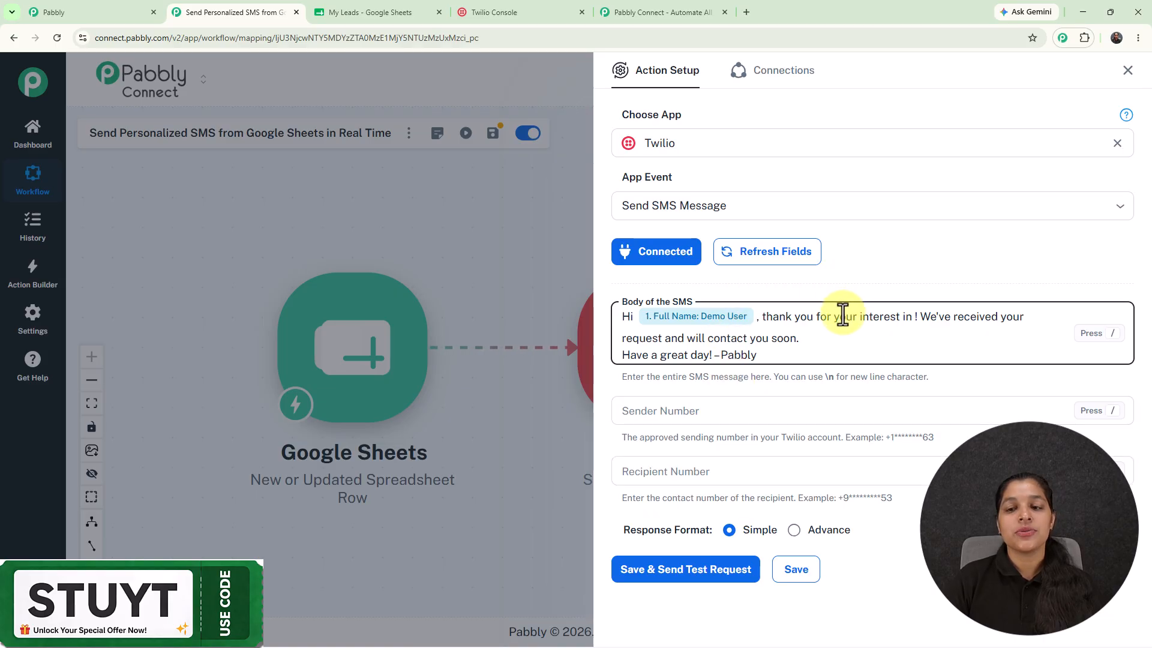
# - Map the Product Interested In field from the Google Sheets step into the SMS body after "thank you for your interest in"
pyautogui.click(913, 318)
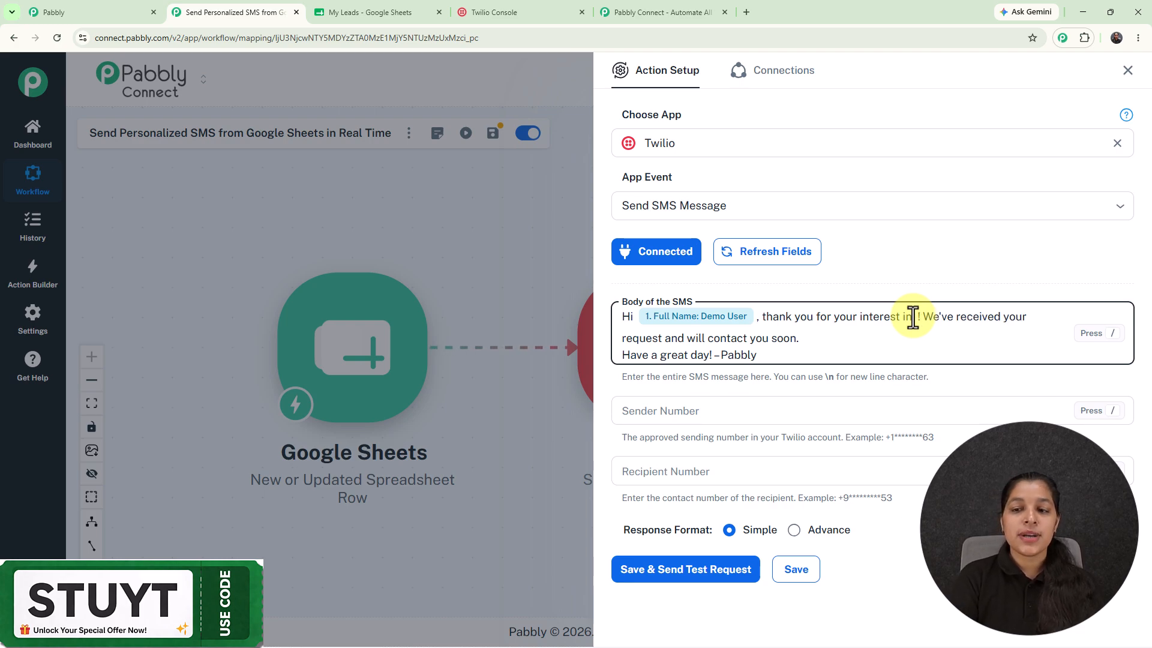
pyautogui.write('/')
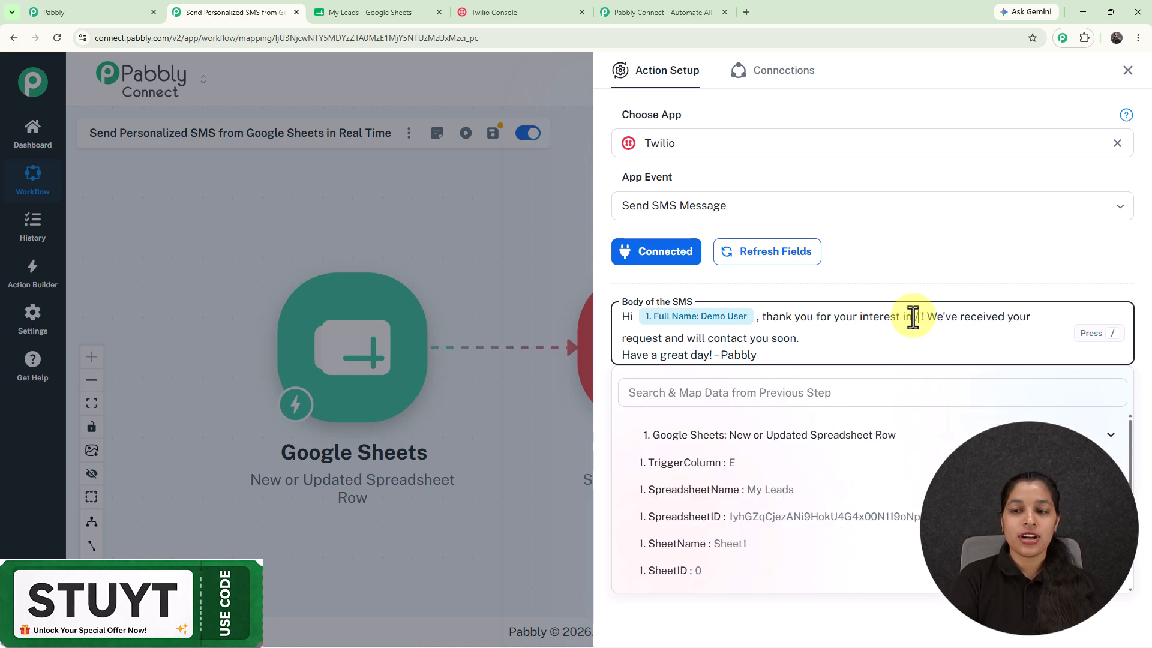
pyautogui.click(843, 446)
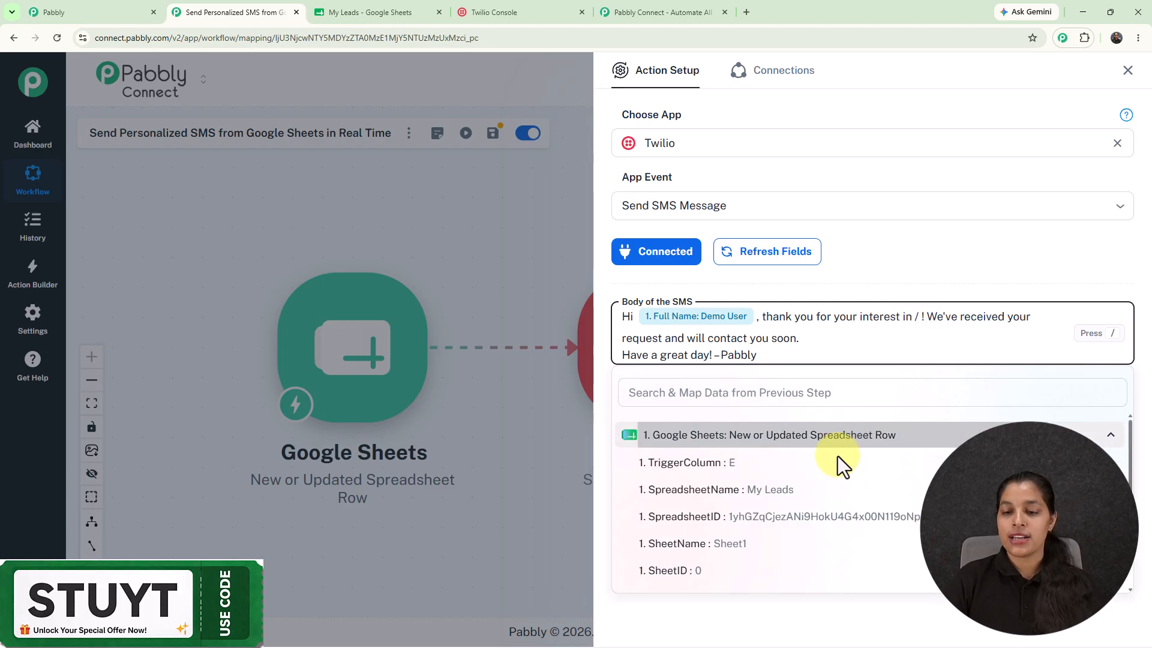
pyautogui.scroll(-3, 786, 527)
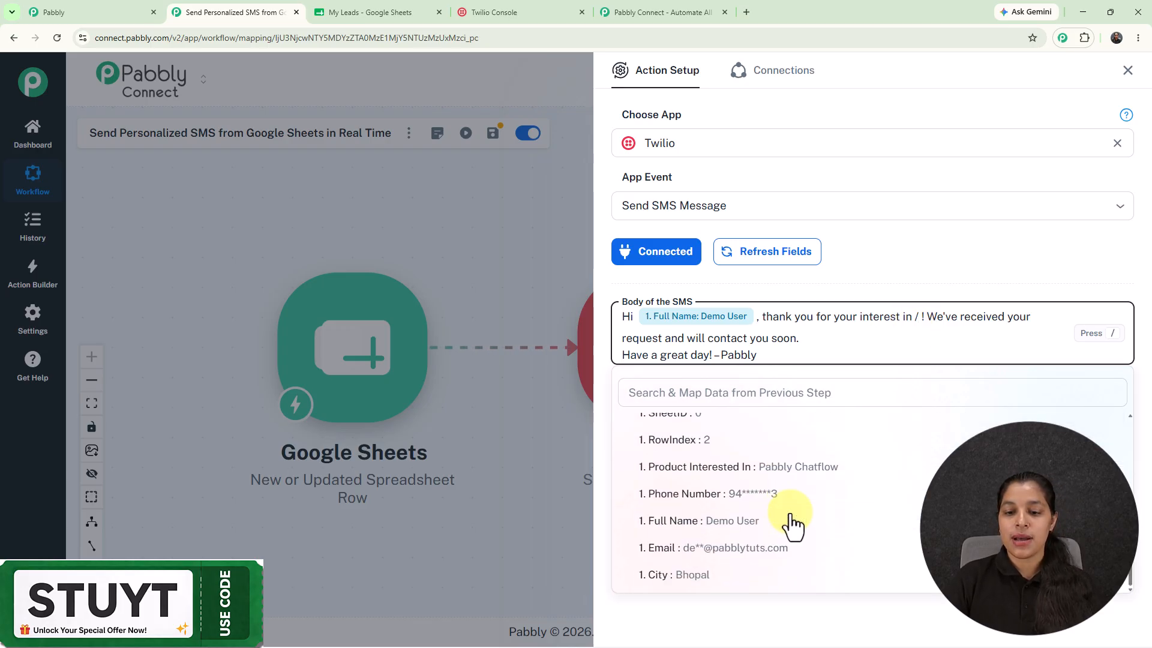
pyautogui.click(744, 468)
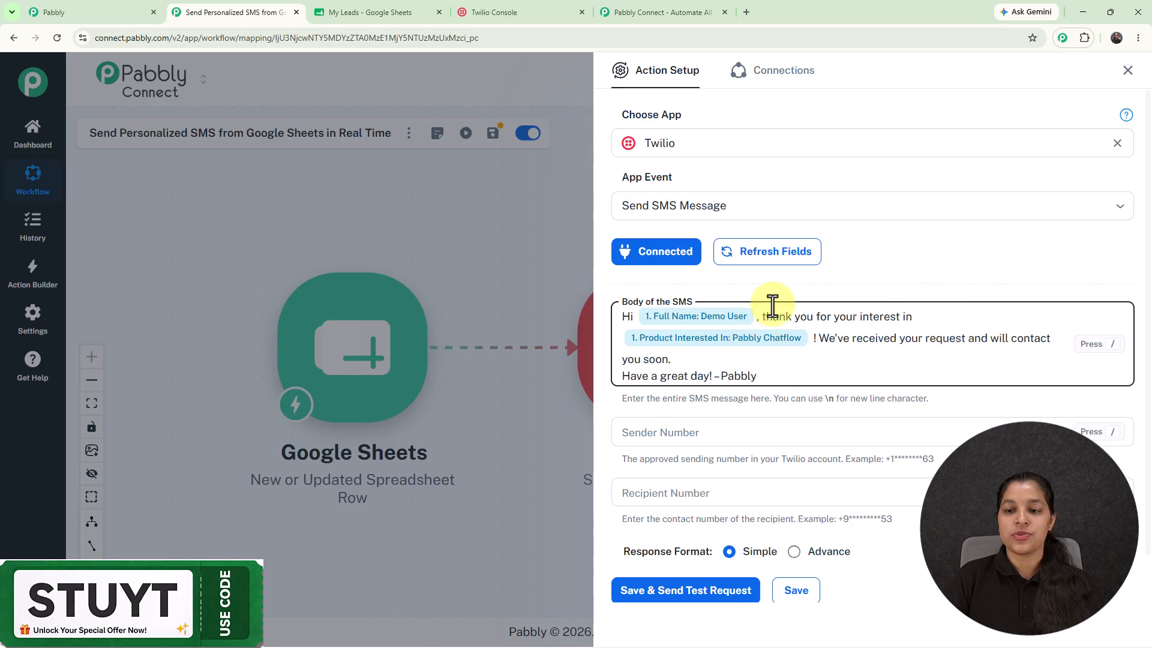
# - Copy the Twilio phone number from the Twilio Console and paste it as the Sender Number in the Pabbly Connect action
pyautogui.scroll(-1, 859, 321)
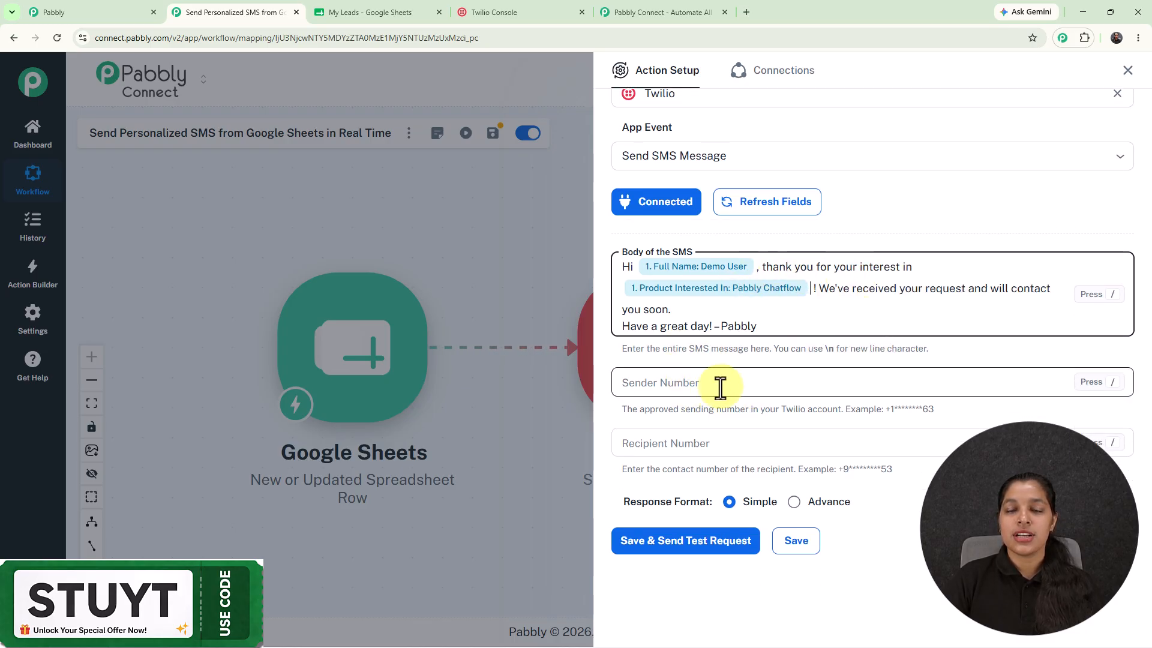
pyautogui.click(517, 10)
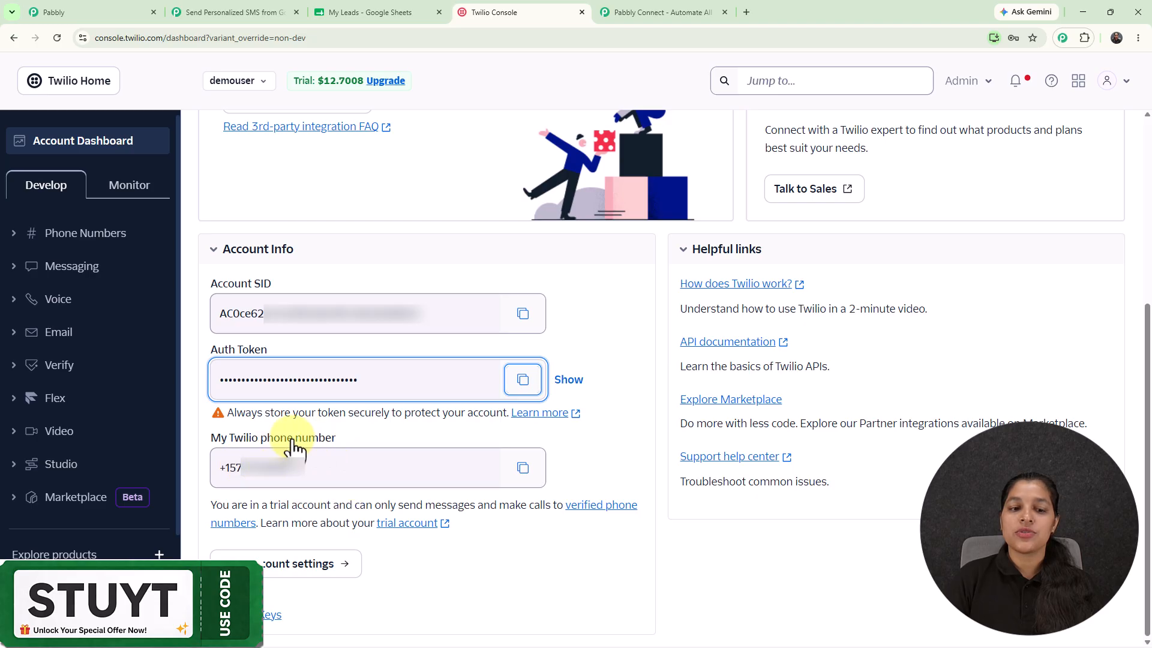
pyautogui.click(527, 478)
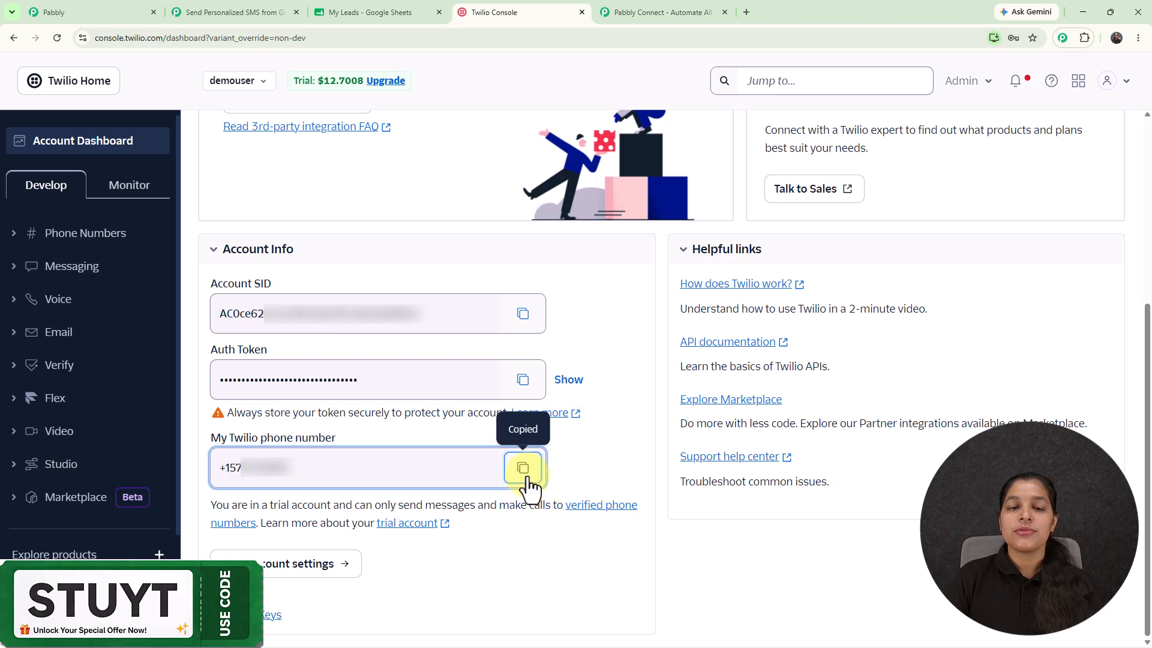
pyautogui.click(238, 10)
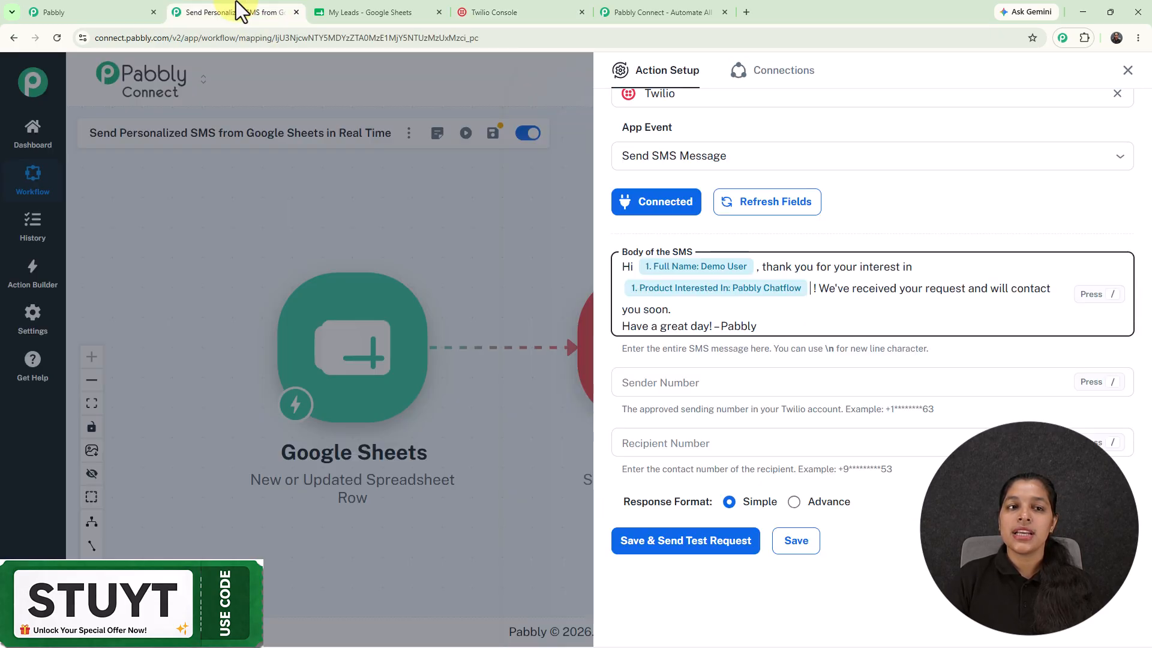
pyautogui.click(749, 383)
pyautogui.hotkey('ctrl', 'v')
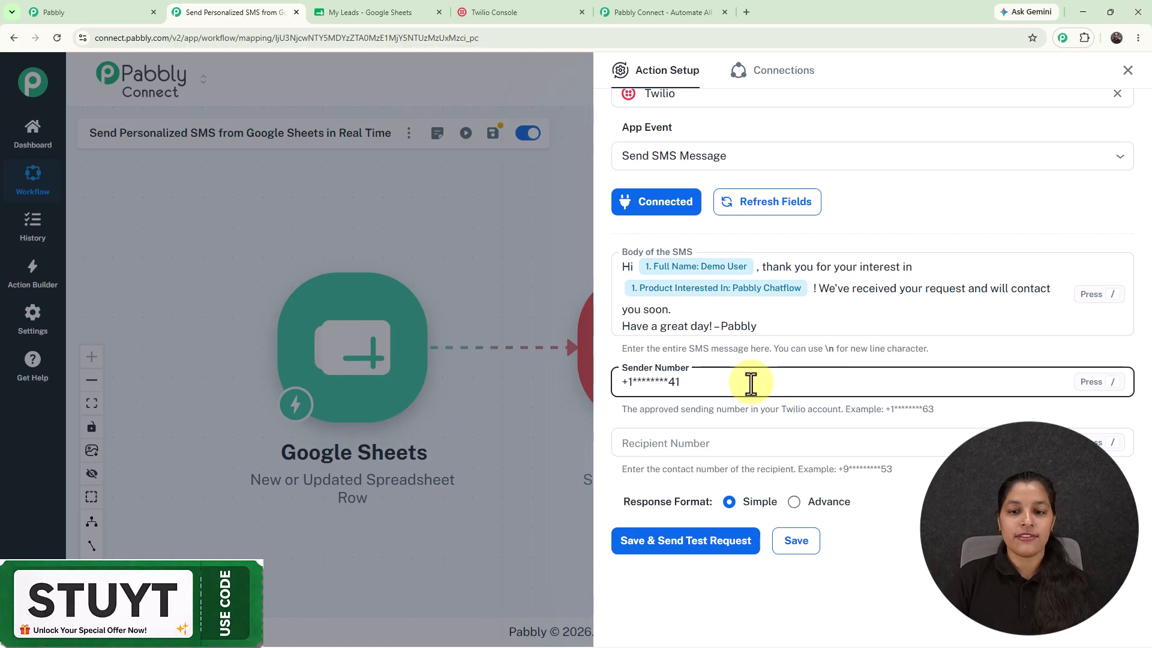
# - Map the Phone Number field from the Google Sheets step as the Recipient Number
pyautogui.click(755, 444)
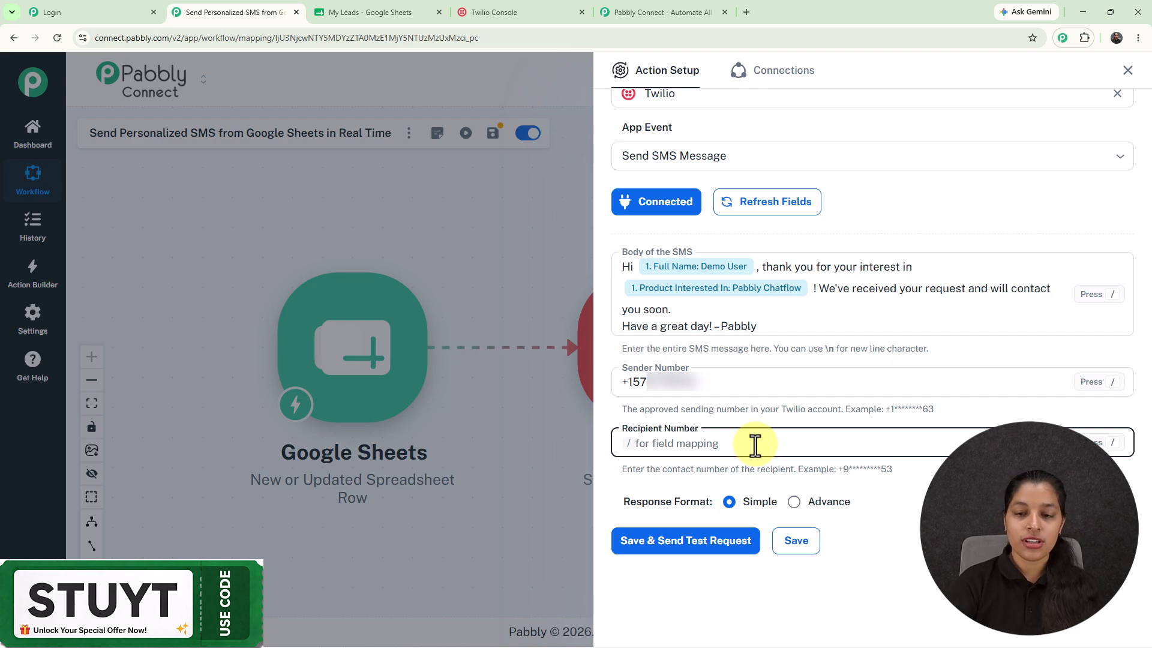
pyautogui.write('/')
pyautogui.click(762, 528)
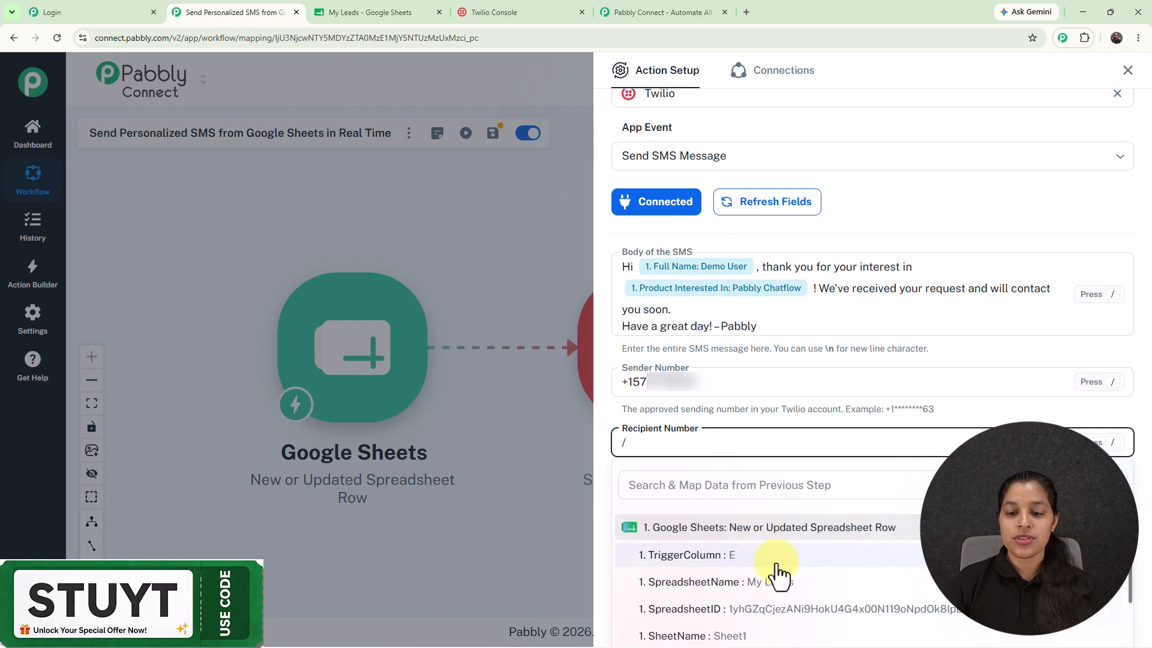
pyautogui.scroll(-3, 780, 582)
pyautogui.click(782, 584)
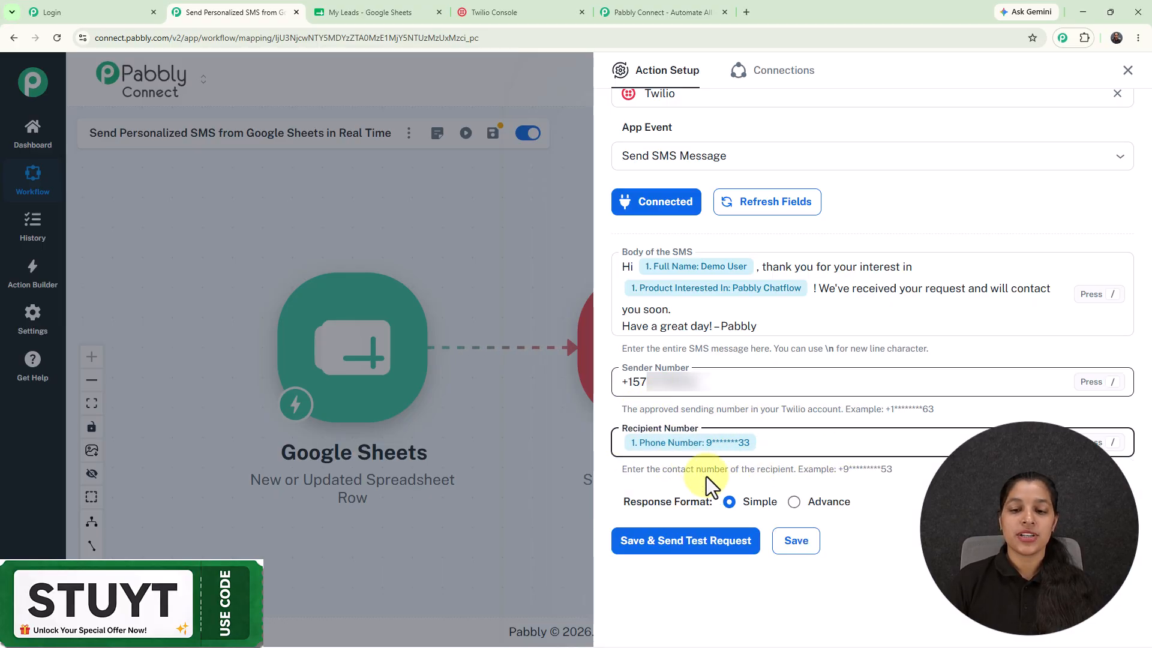
# - Replace the mapped Recipient Number with the recipient's phone number including country code, and save and send a test request
pyautogui.click(726, 445)
pyautogui.press('BackSpace')
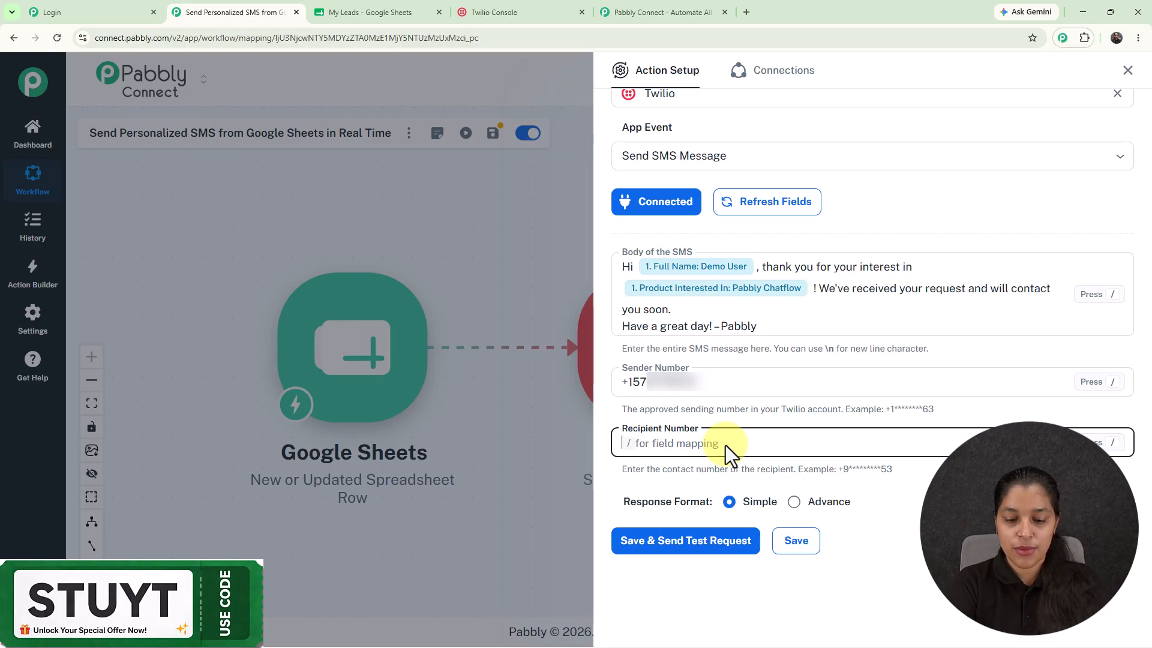
pyautogui.hotkey('ctrl', 'v')
# - Review the Twilio action's message fields and the received test response, and close the action setup
pyautogui.scroll(1, 651, 462)
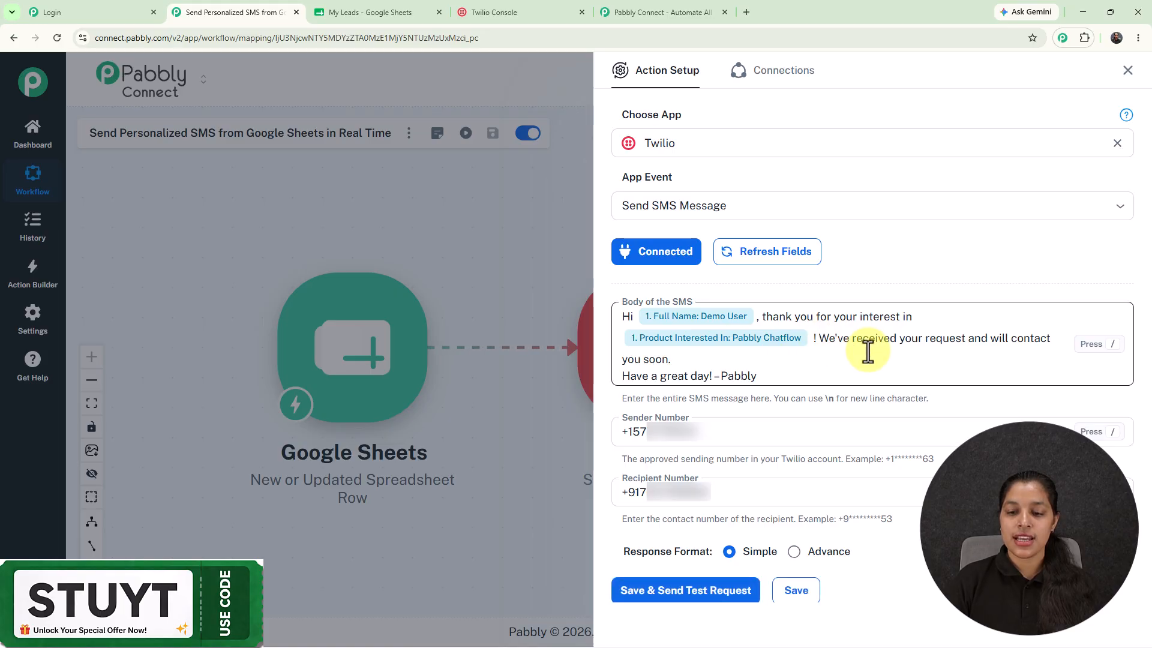
pyautogui.scroll(-4, 868, 351)
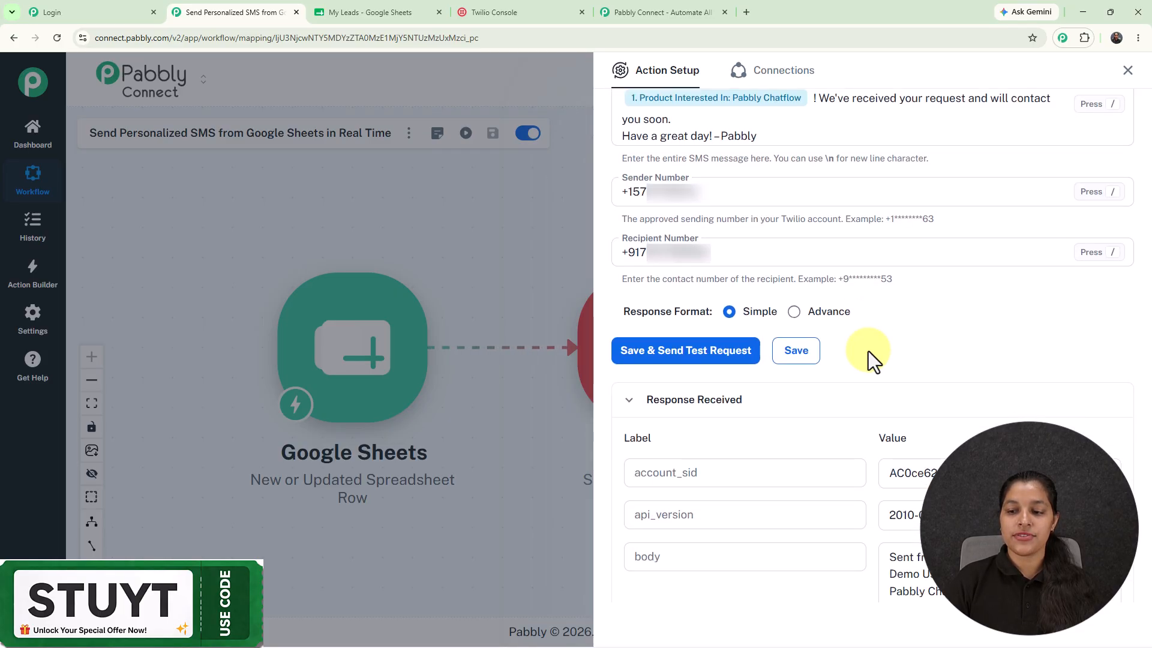
pyautogui.scroll(-1, 868, 351)
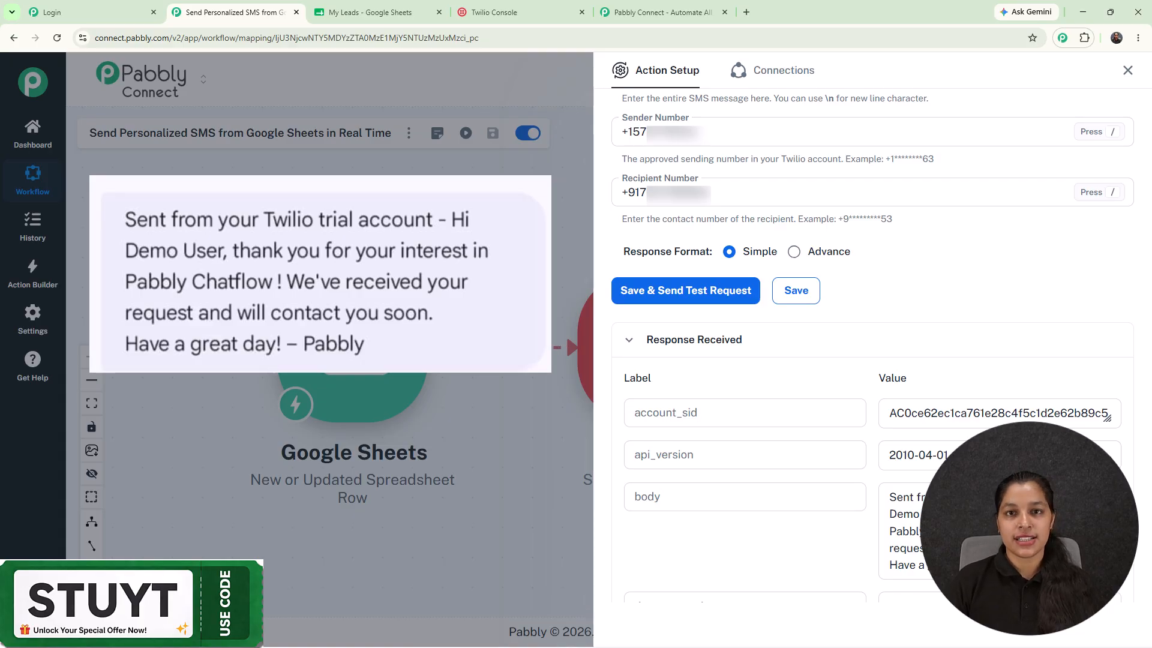
pyautogui.click(1129, 71)
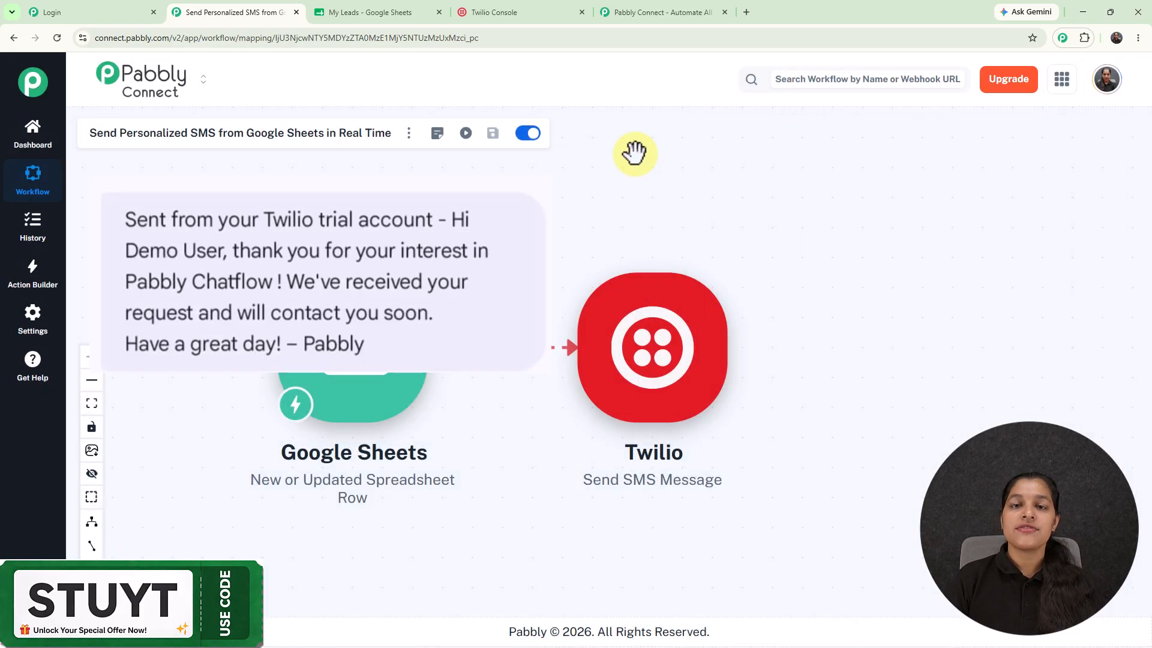
pyautogui.scroll(2, 635, 208)
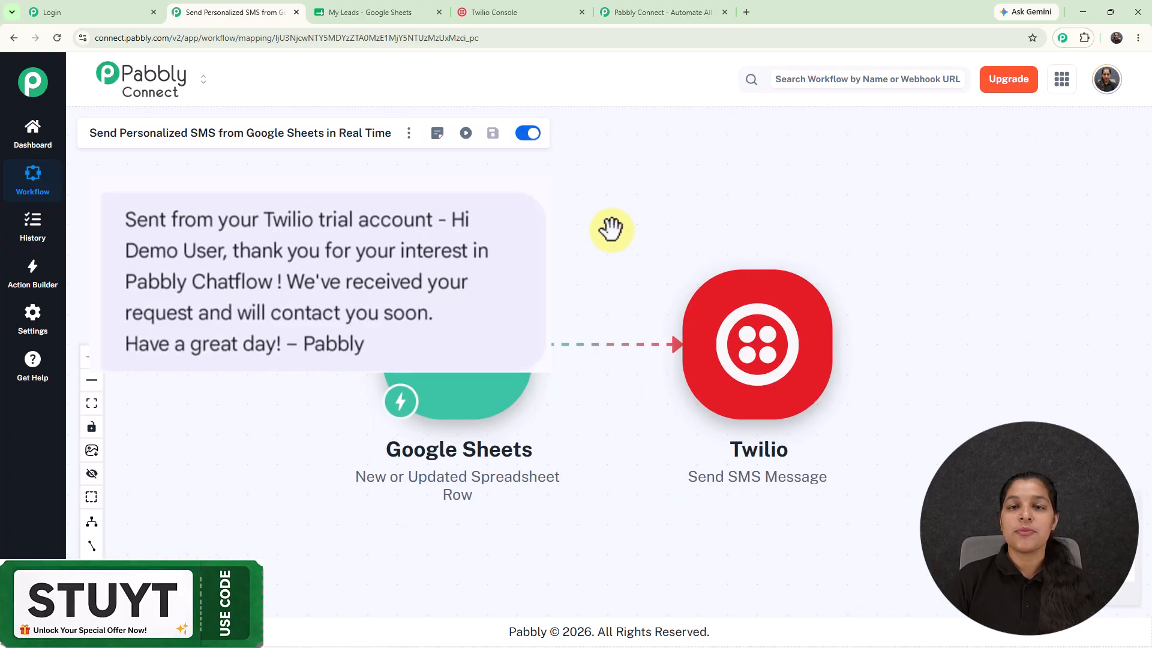